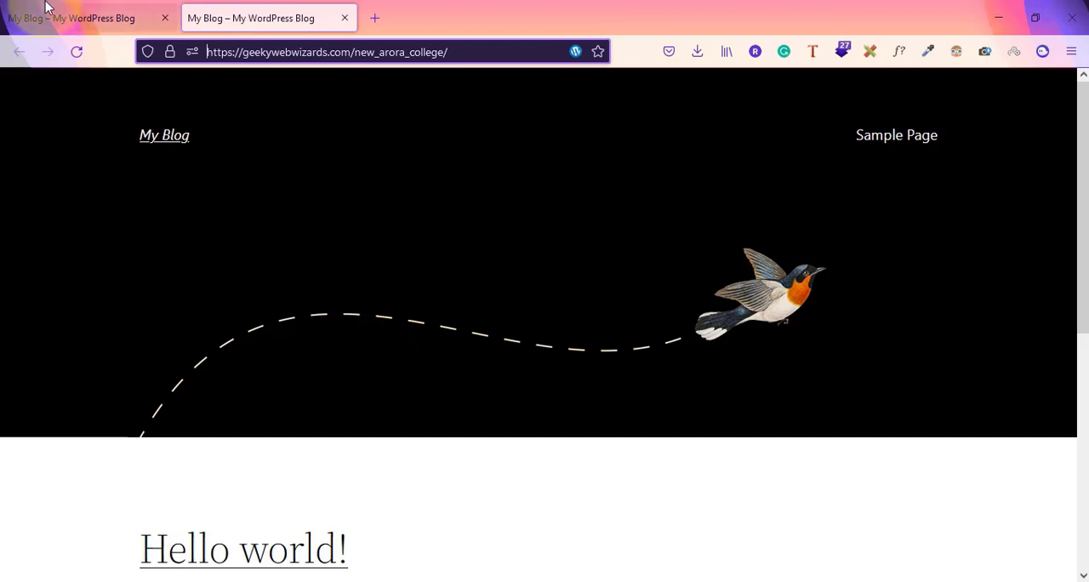
Compare the tapasya_college and new_arora_college WordPress sites, checking their addresses and front pages
left_click(45, 14)
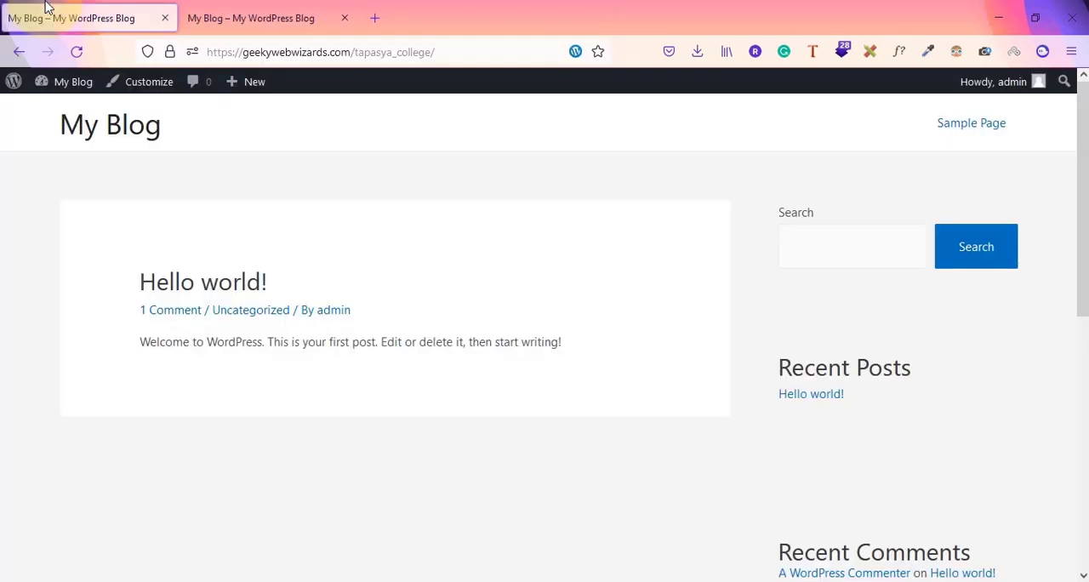
left_click(213, 53)
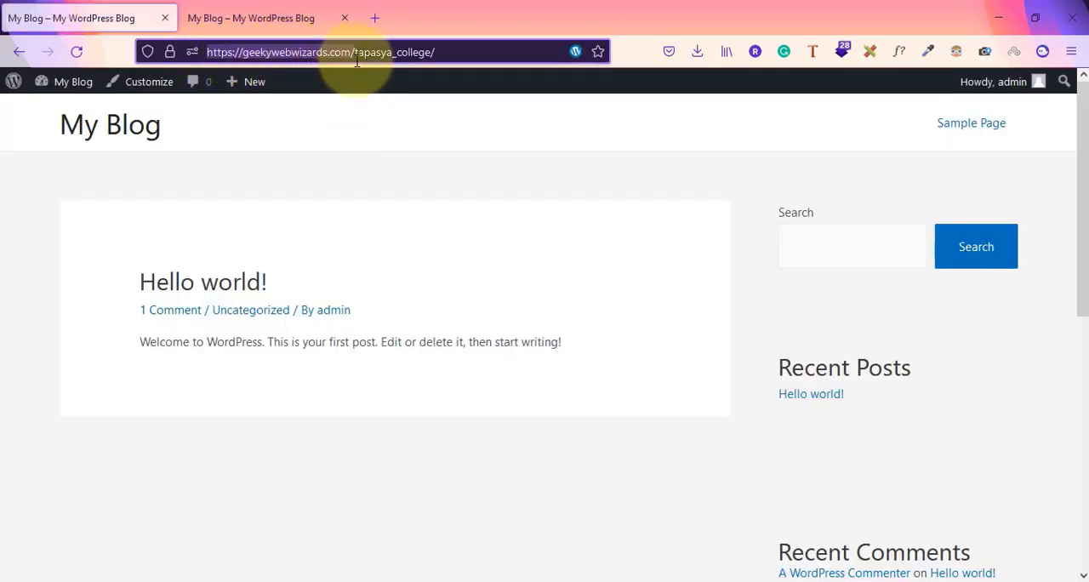
left_click(303, 25)
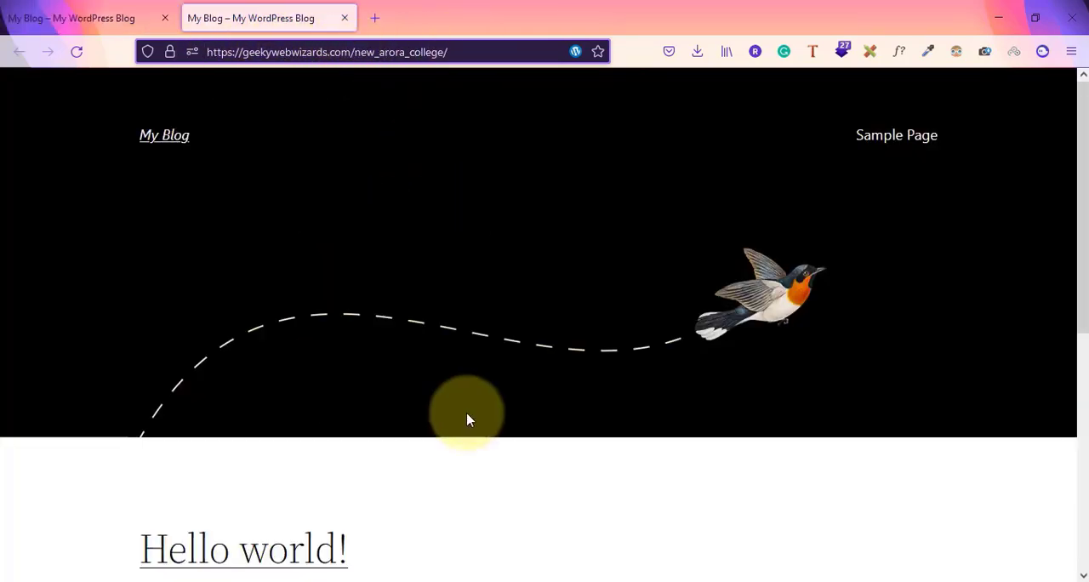
scroll(491, 338, "down", 1)
scroll(489, 338, "down", 5)
scroll(492, 336, "up", 6)
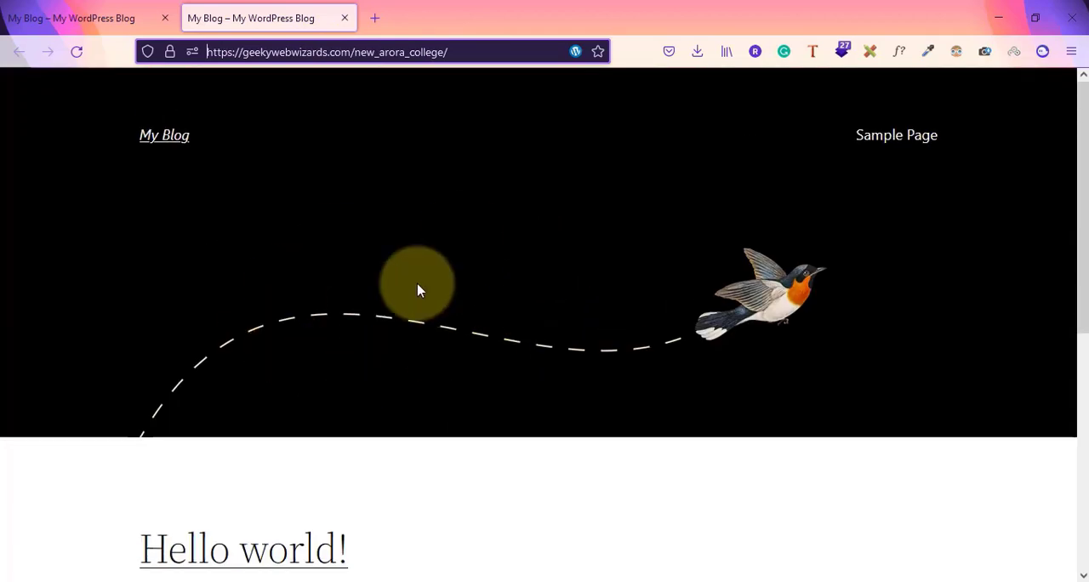
scroll(416, 303, "down", 5)
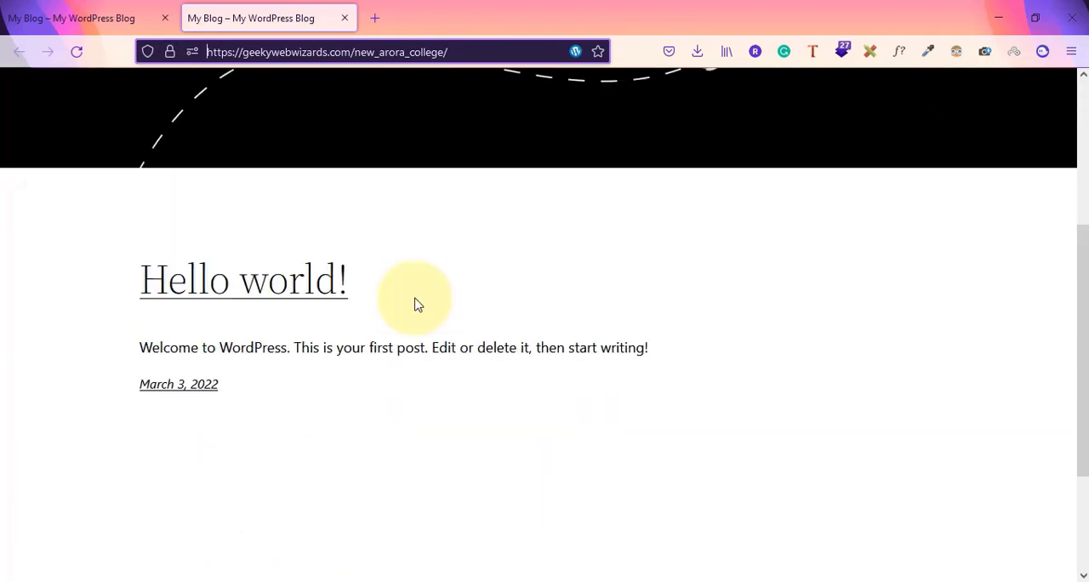
scroll(460, 415, "up", 5)
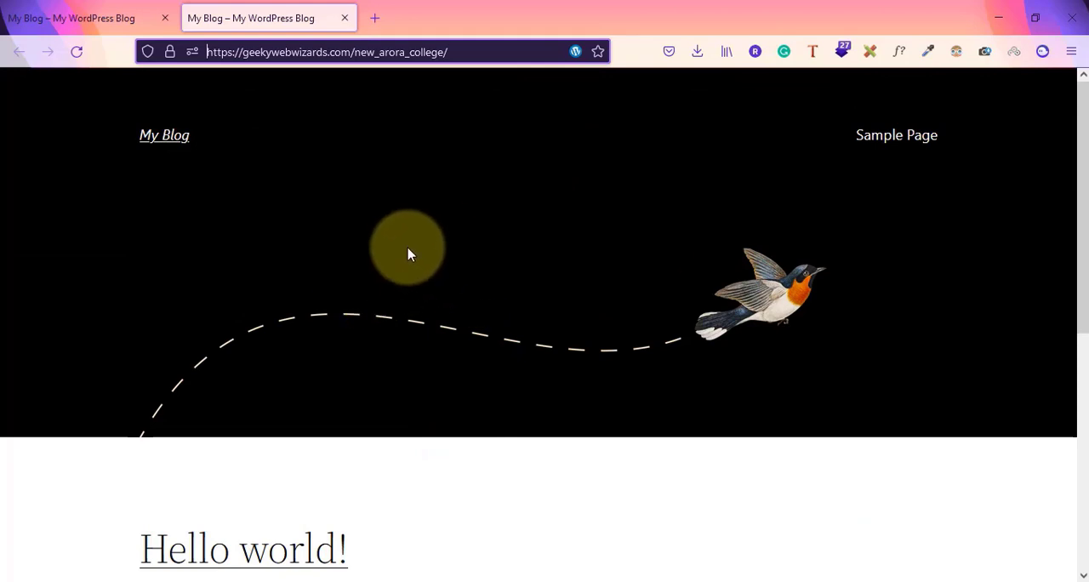
left_click(71, 18)
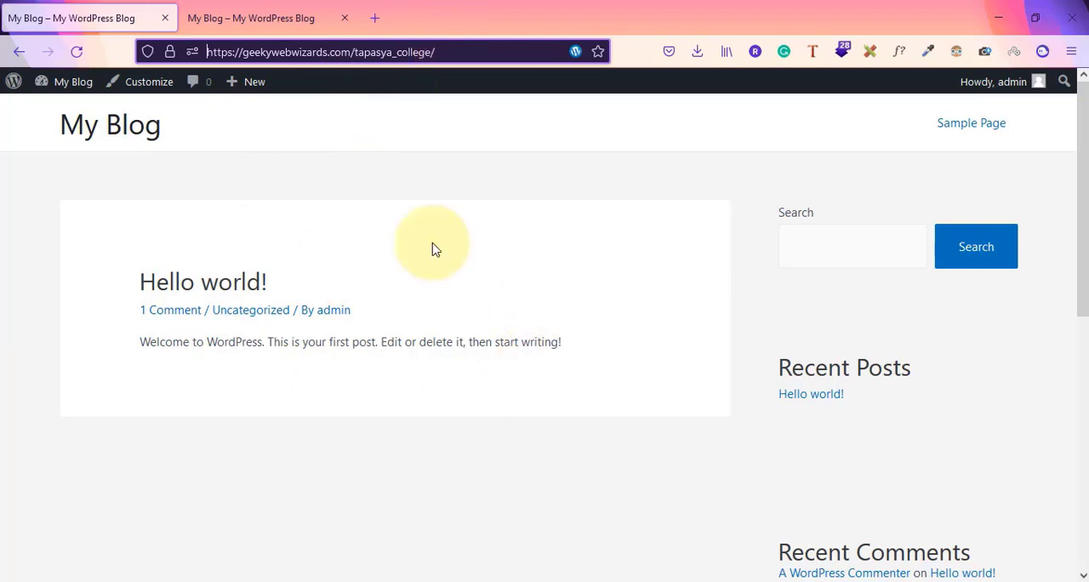
left_click(254, 21)
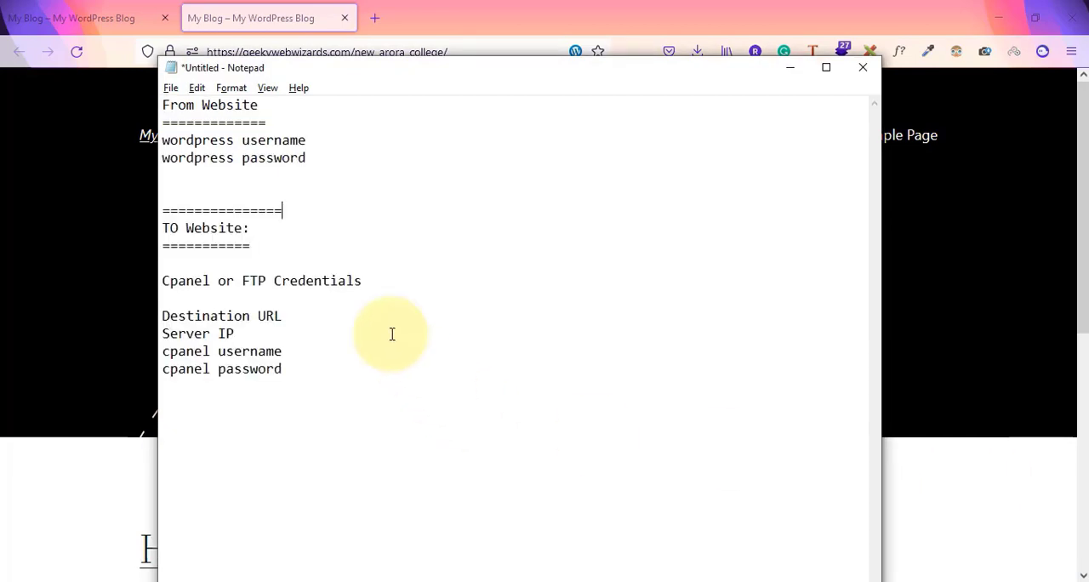
Enter tapasyacollege as the From Website in the Notepad migration notes, checking the name against the source site's address
left_click_drag(161, 103, 325, 175)
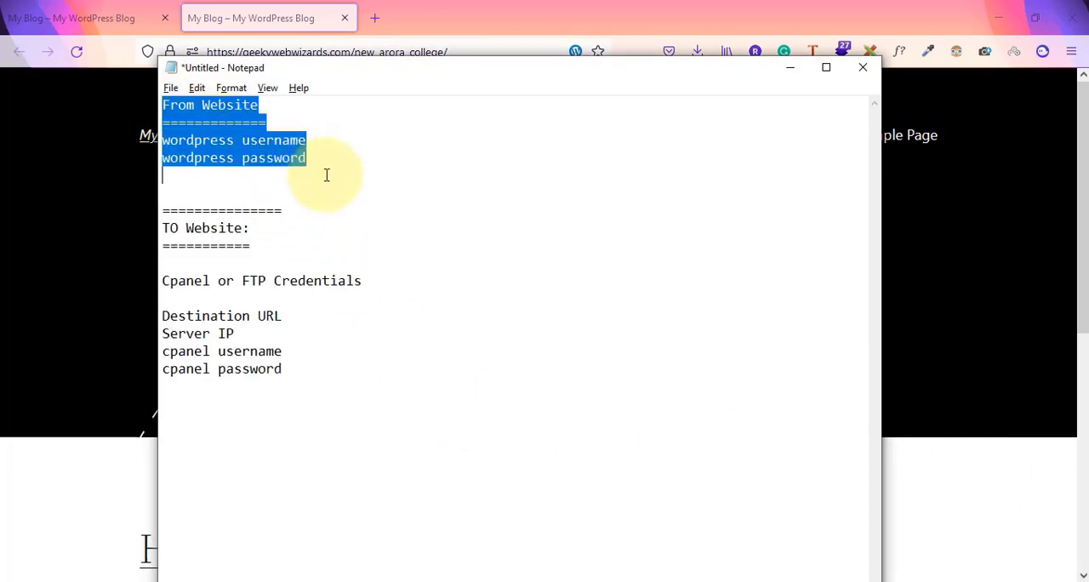
left_click(48, 15)
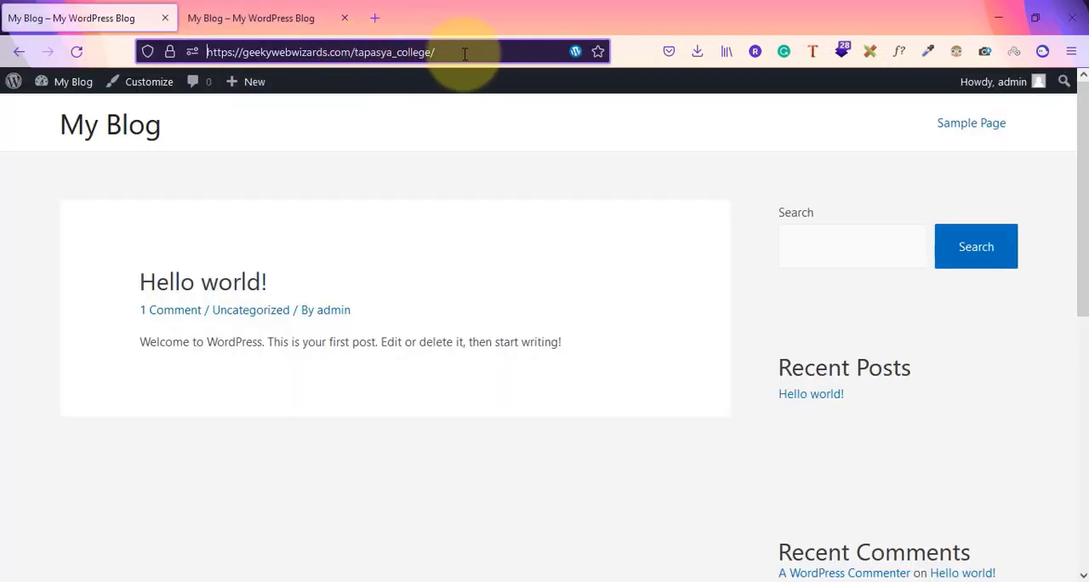
key("alt+Tab")
left_click(207, 177)
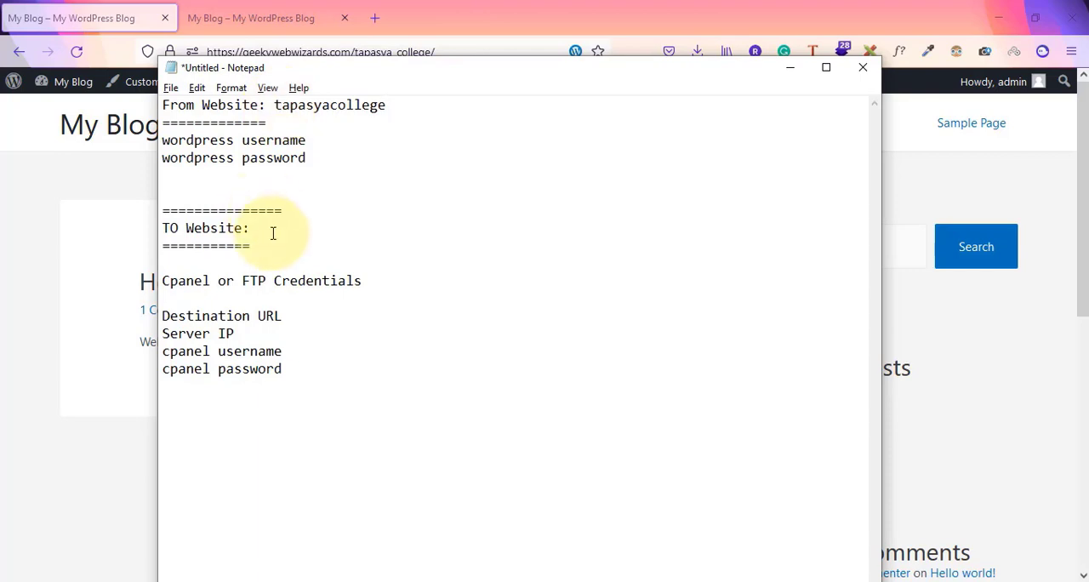
Enter newaroracollege as the TO Website in the Notepad notes, checking the name against the destination site's address
left_click(251, 18)
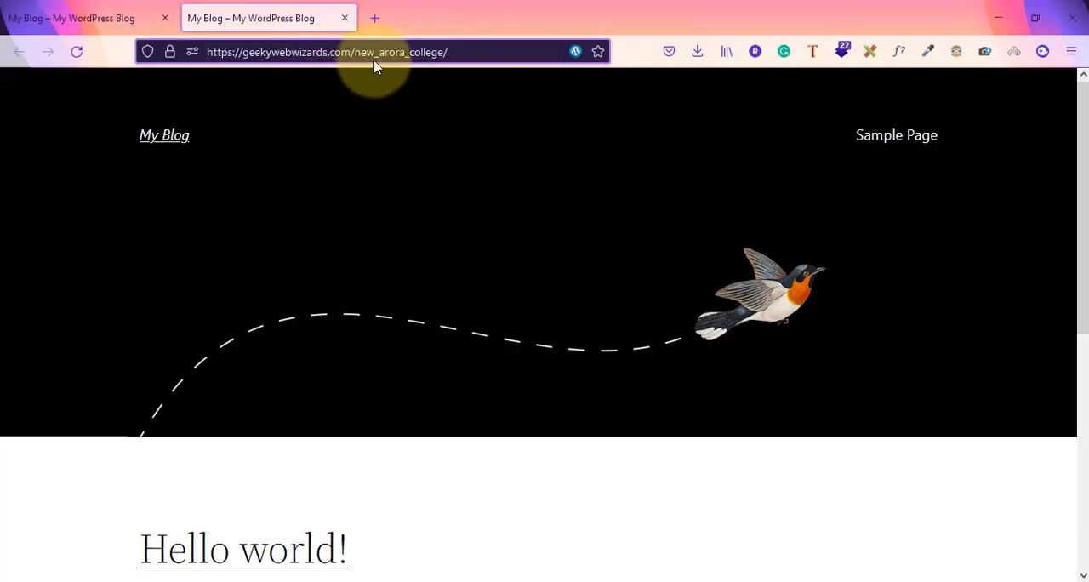
left_click(125, 7)
key("alt+Tab")
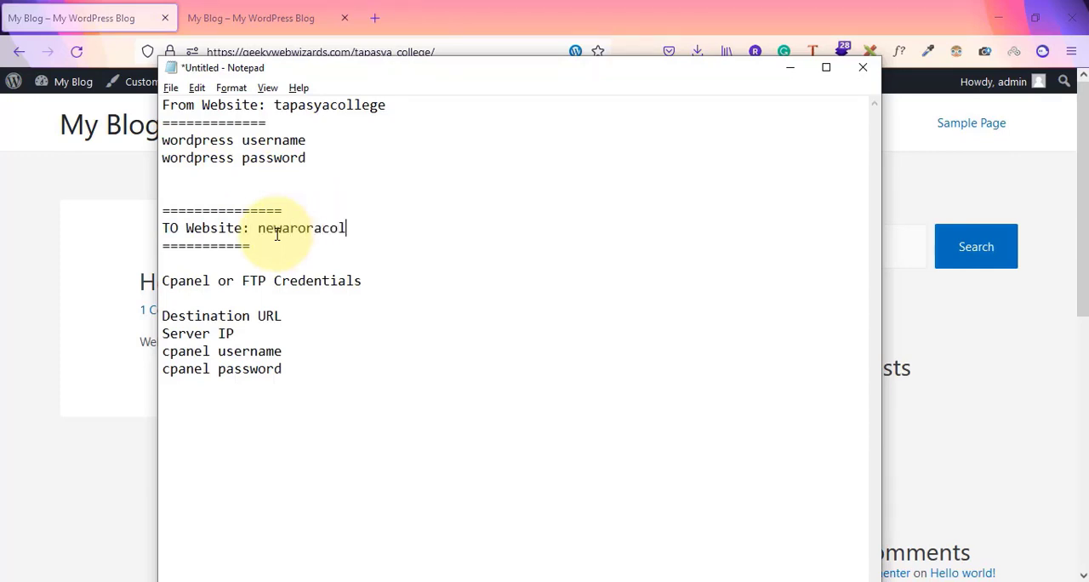
Check both college sites against the From Website and TO Website sections in the Notepad notes
left_click(247, 11)
left_click(136, 13)
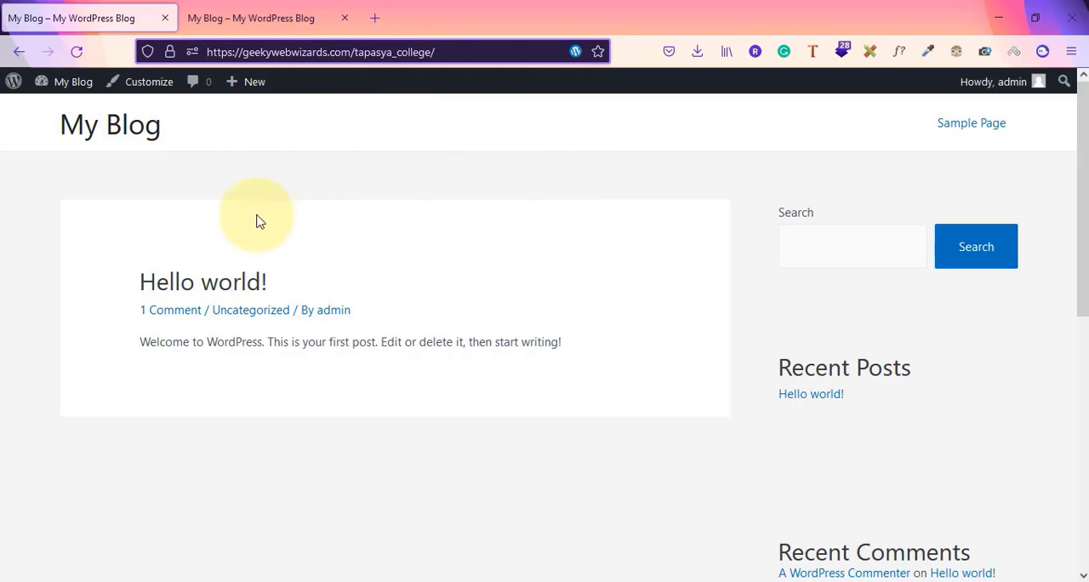
left_click(243, 8)
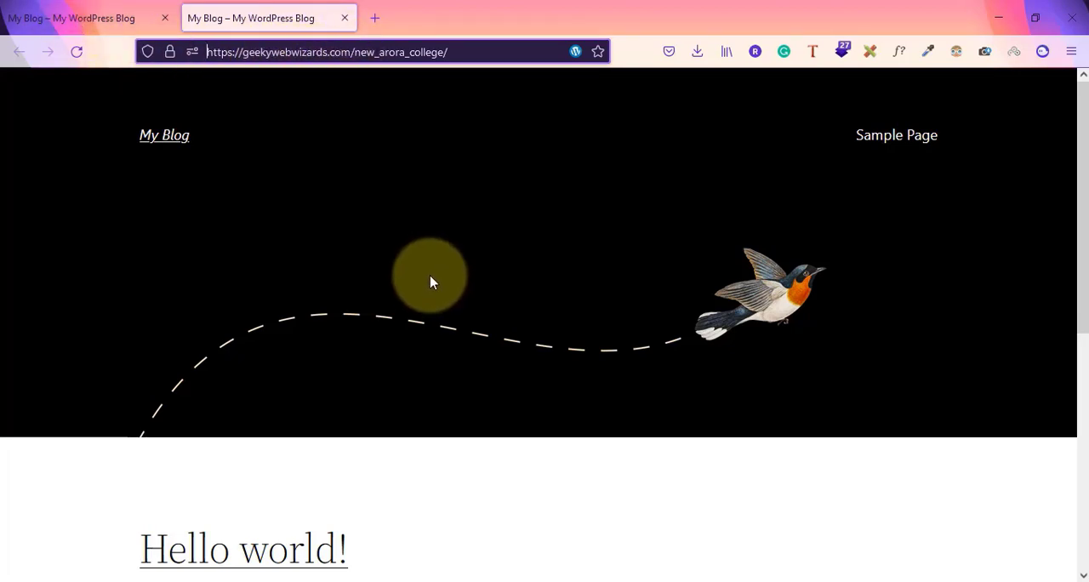
left_click(33, 8)
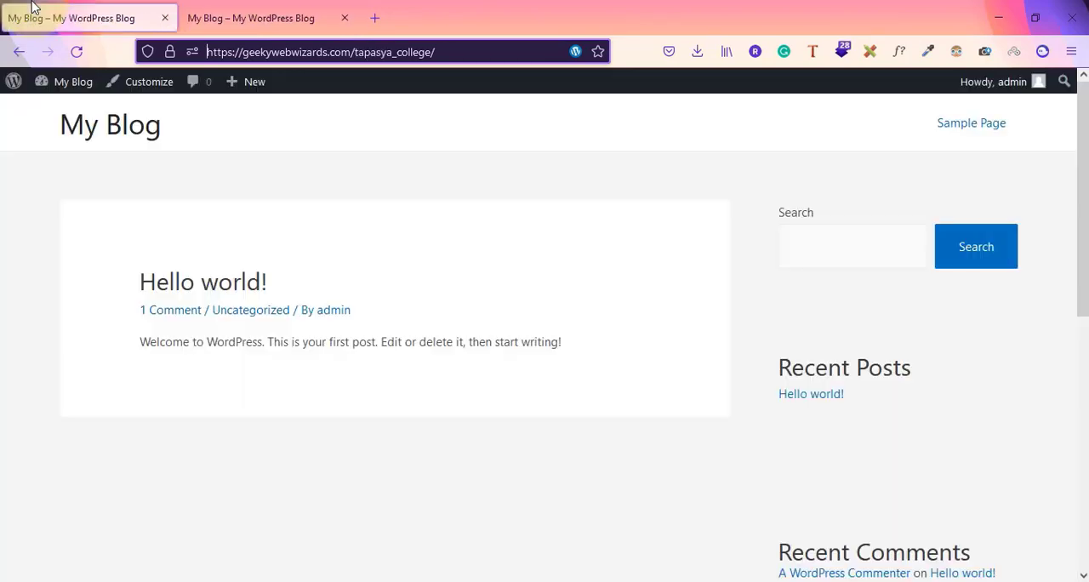
key("alt+Tab")
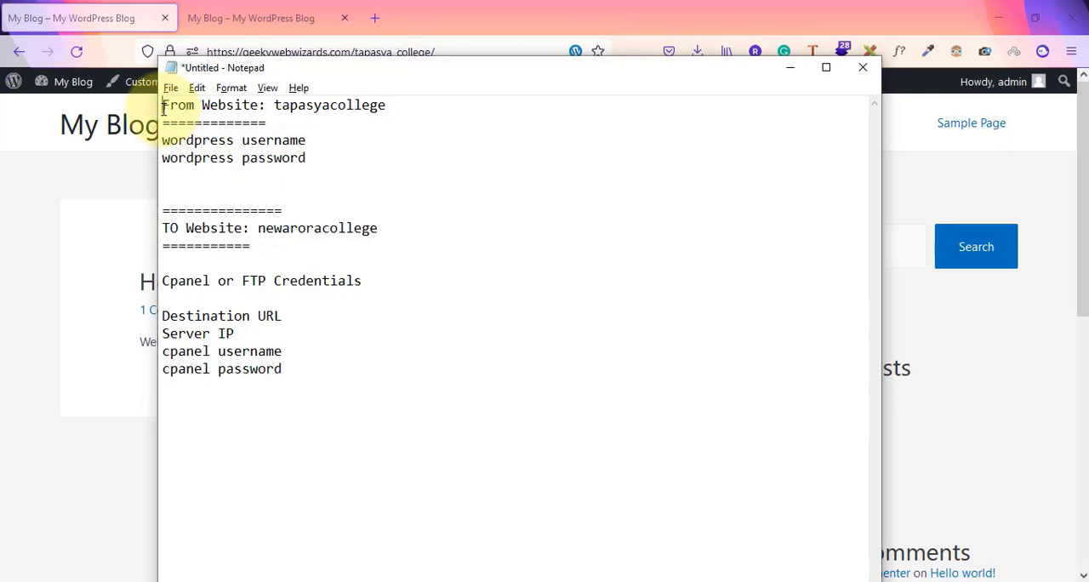
left_click_drag(163, 108, 326, 177)
left_click_drag(170, 212, 346, 412)
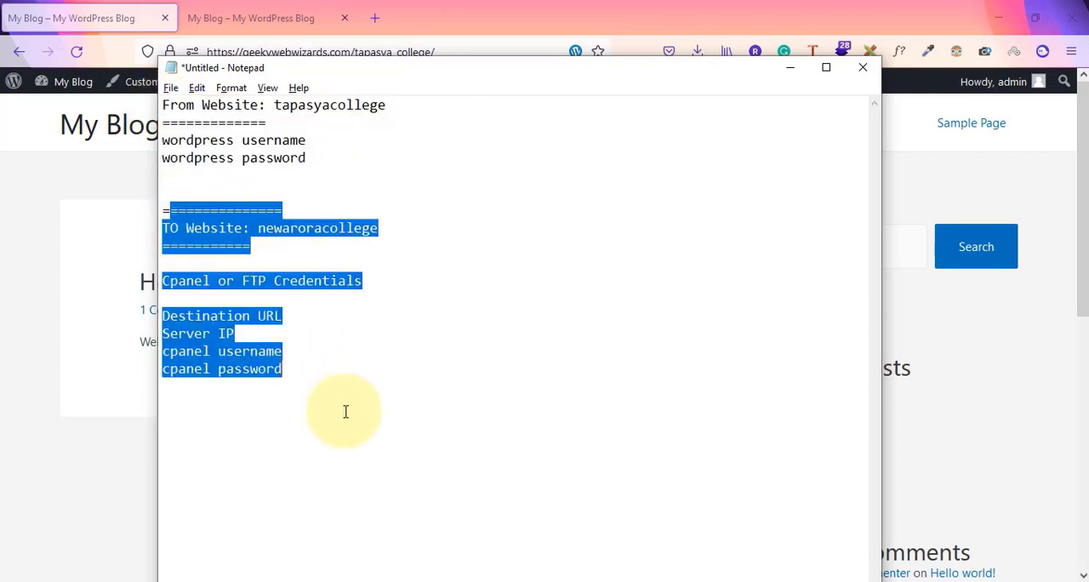
left_click(346, 411)
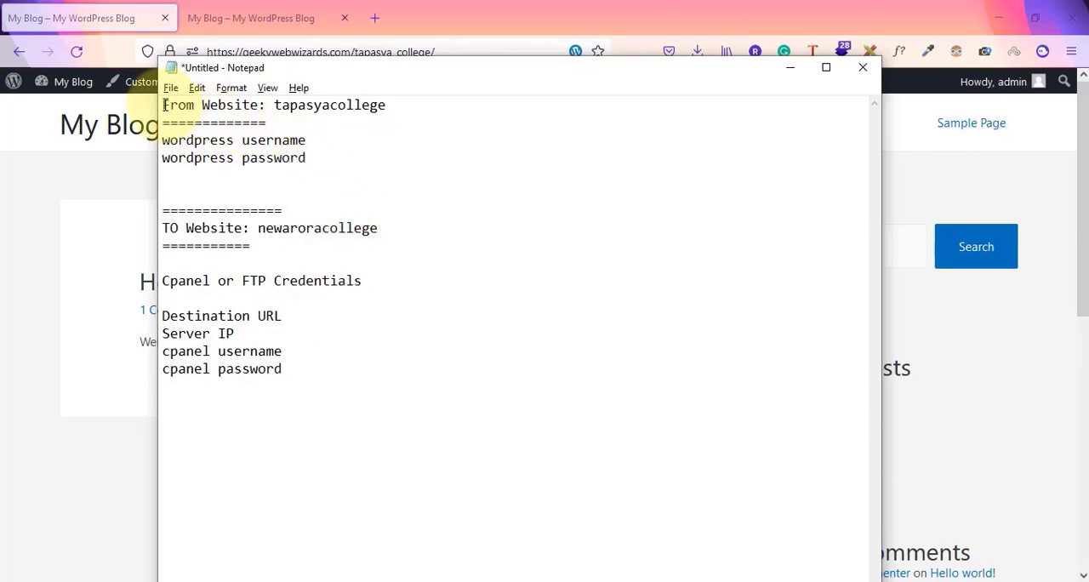
left_click_drag(165, 105, 292, 106)
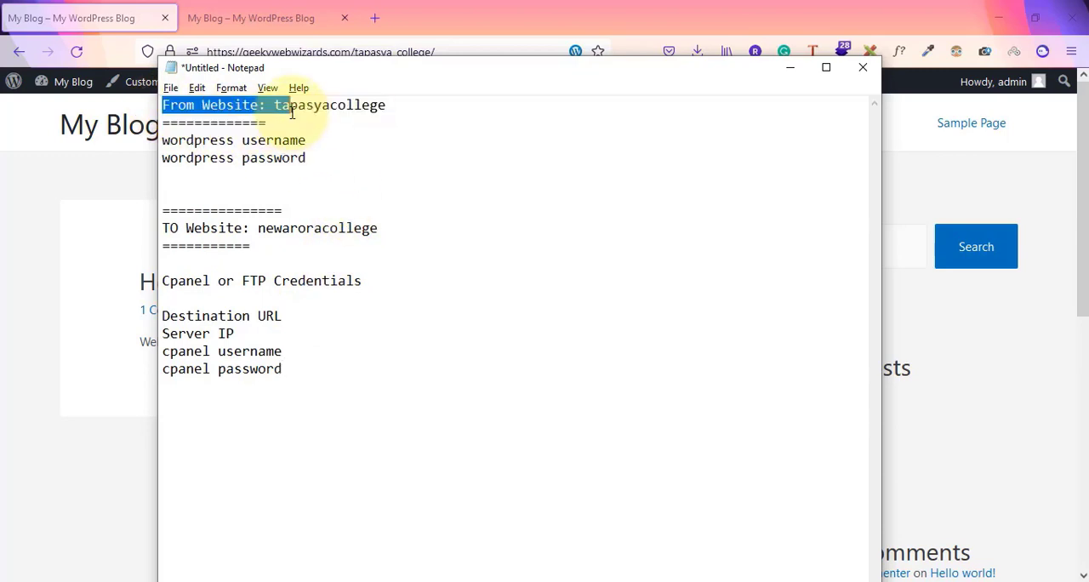
left_click_drag(170, 228, 331, 243)
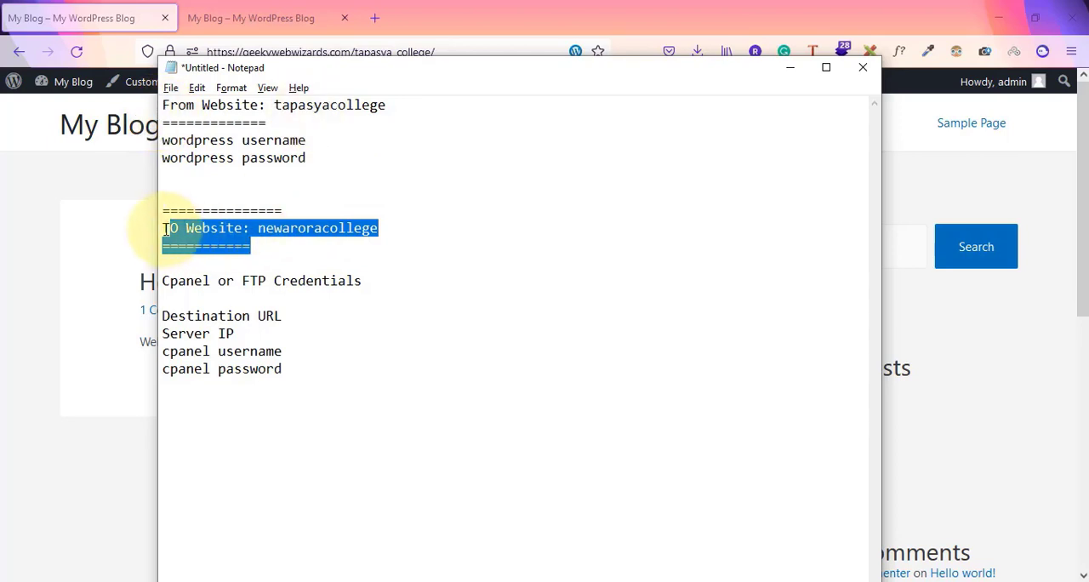
left_click(325, 239)
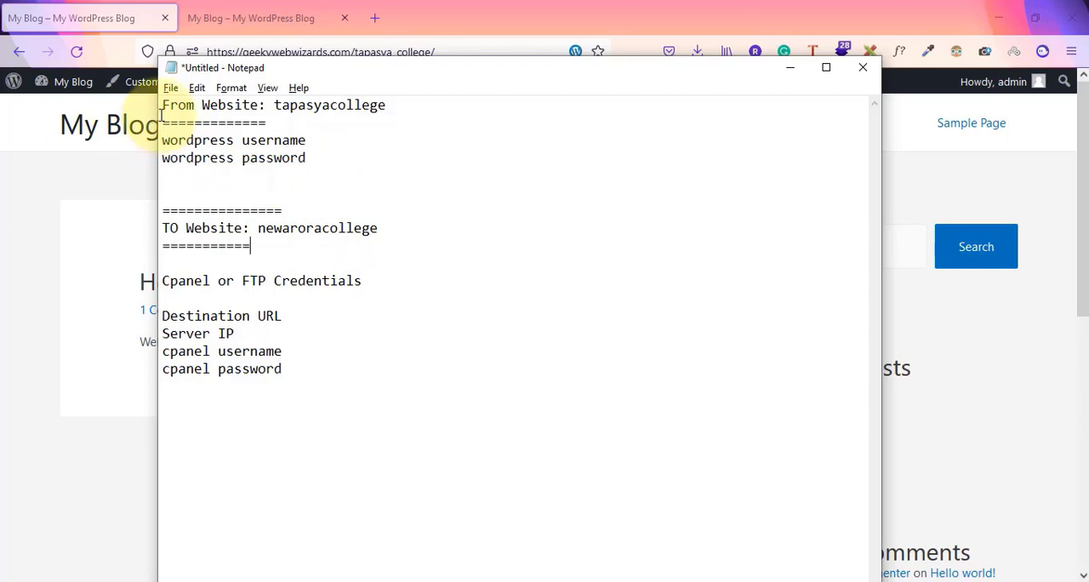
Review the required details in the notes: source WordPress login, destination URL, server IP and cPanel or FTP credentials
left_click_drag(164, 145, 307, 161)
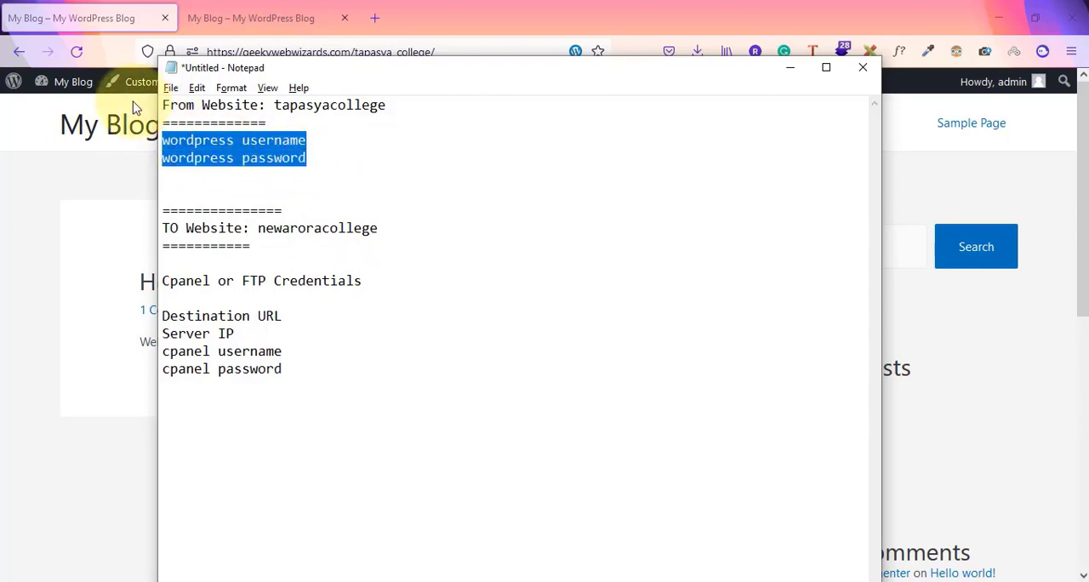
left_click_drag(274, 105, 378, 176)
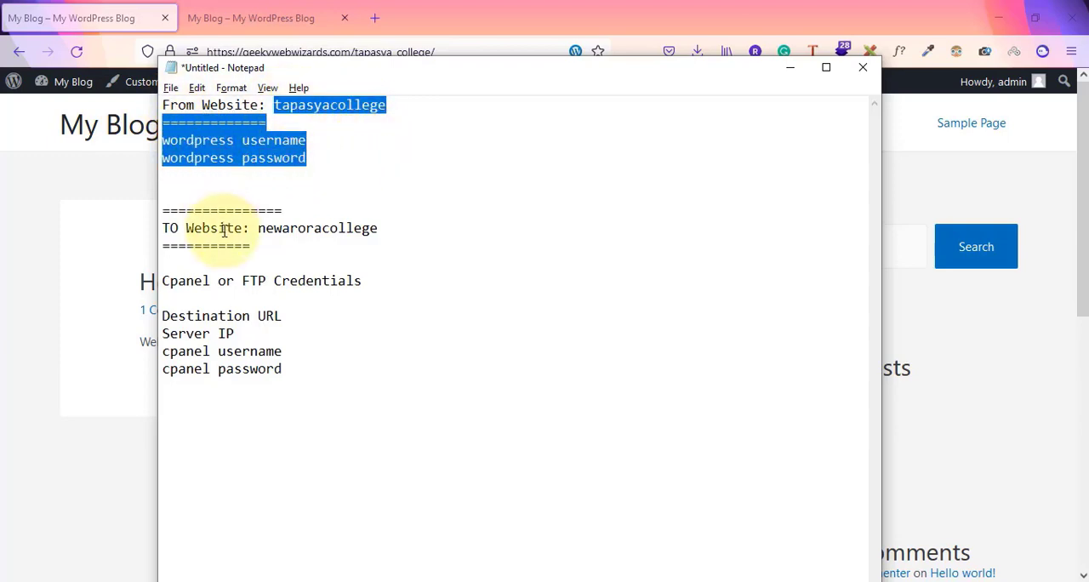
left_click_drag(161, 213, 355, 247)
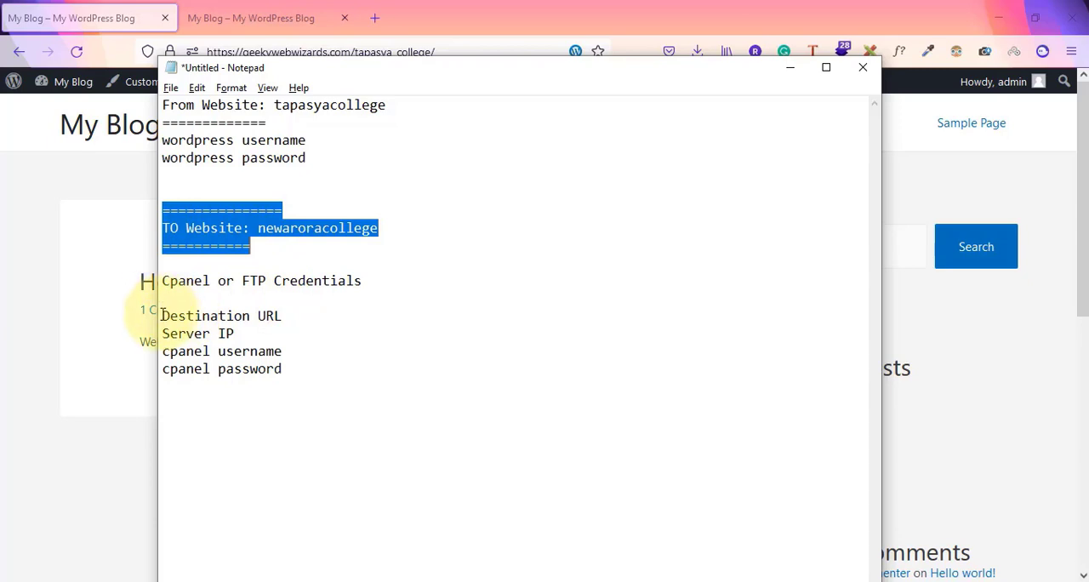
left_click_drag(162, 315, 309, 314)
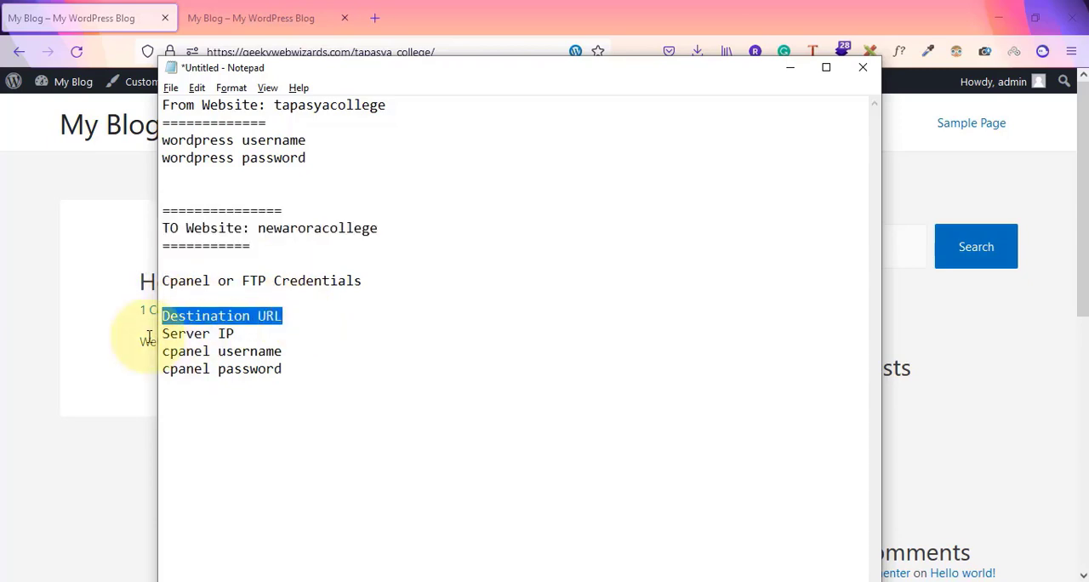
left_click_drag(162, 334, 234, 334)
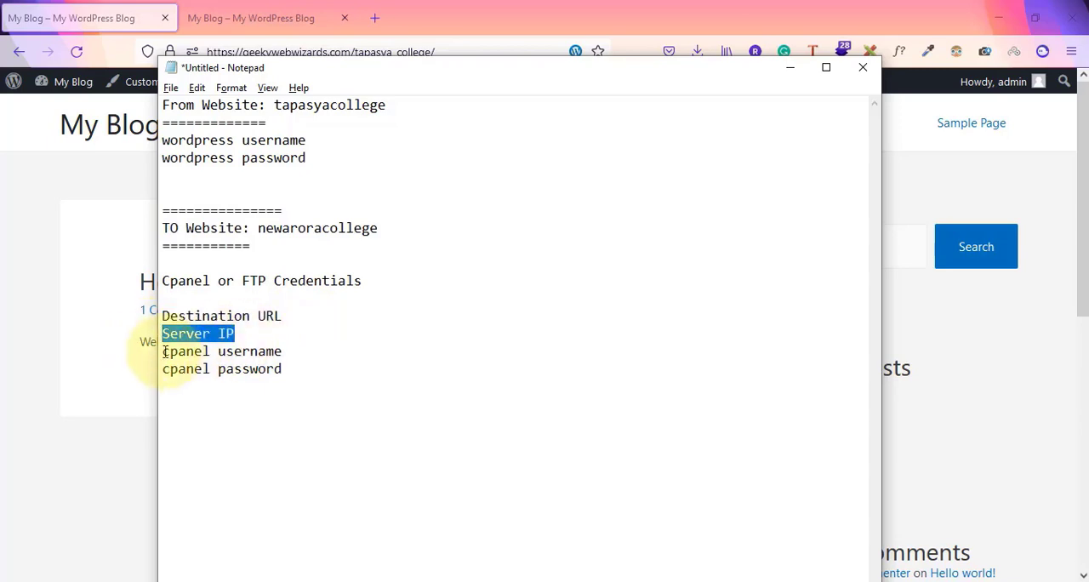
left_click_drag(163, 352, 157, 272)
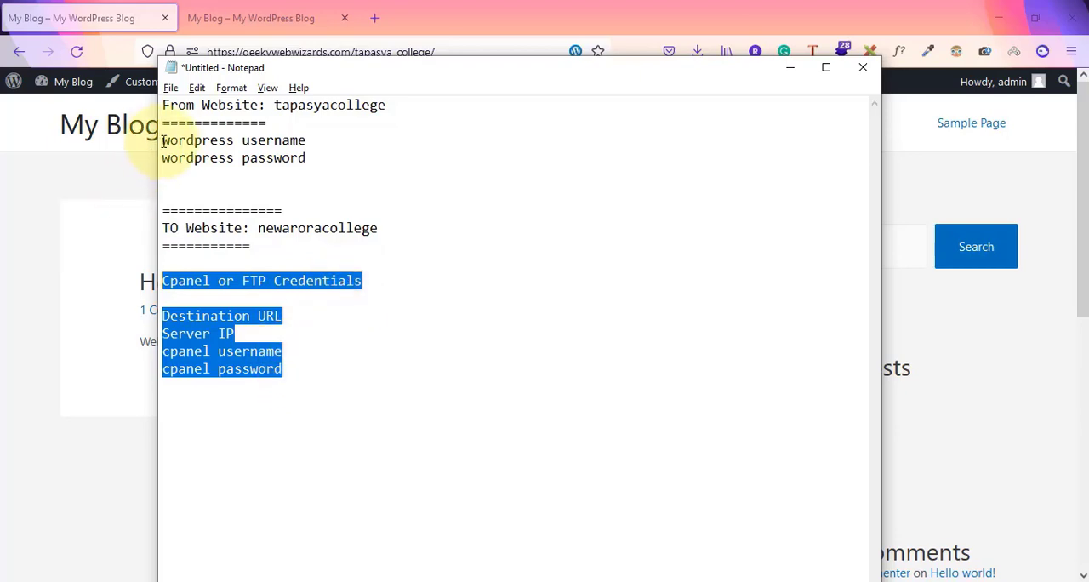
left_click_drag(162, 139, 320, 162)
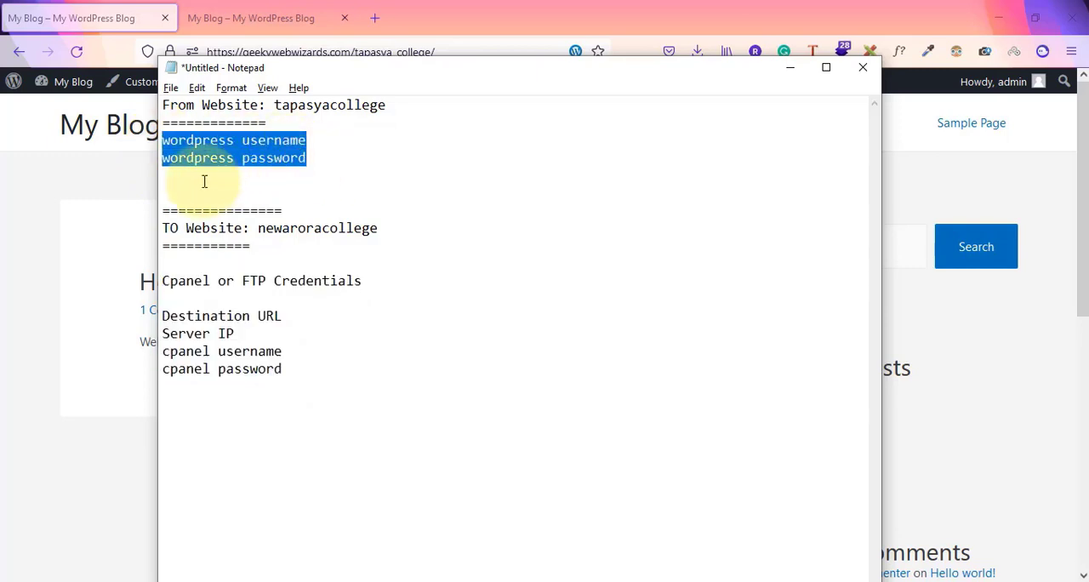
Return to the browser, look over both sites again, and open the WordPress admin dashboard of the tapasya_college site
left_click(25, 258)
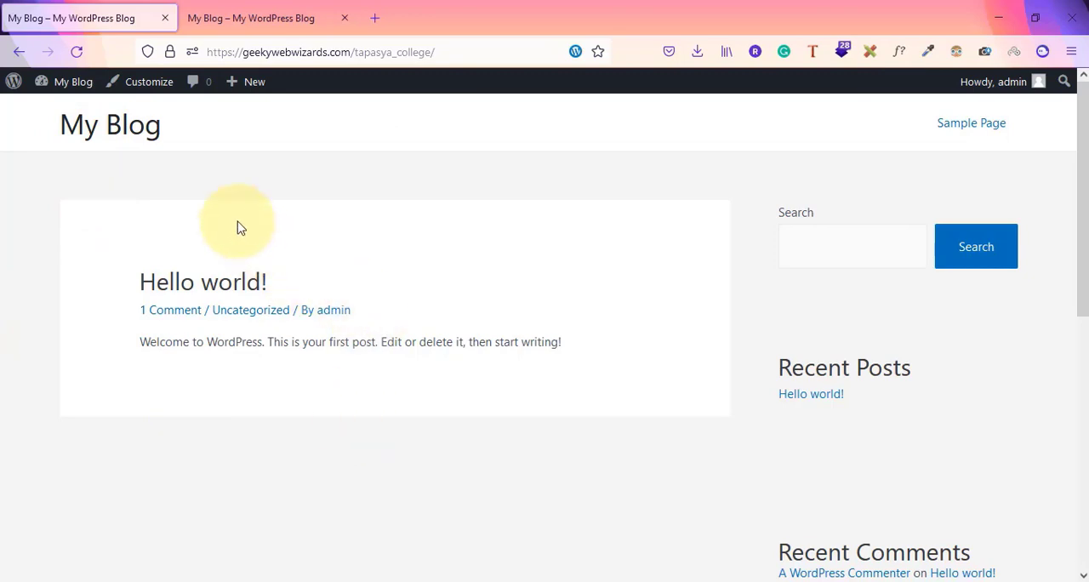
left_click(331, 6)
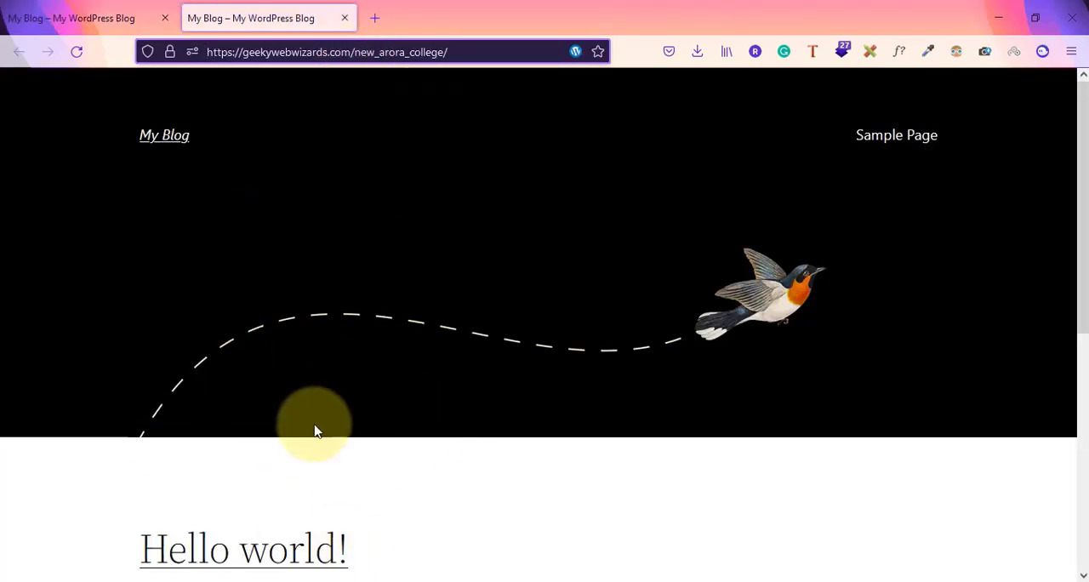
scroll(316, 428, "down", 5)
scroll(316, 427, "up", 5)
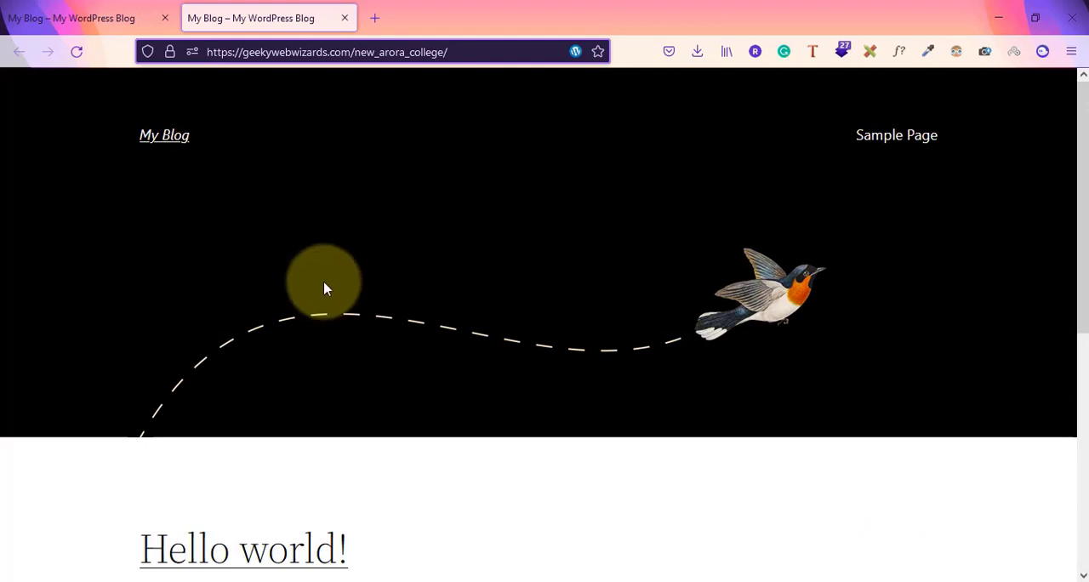
left_click(45, 19)
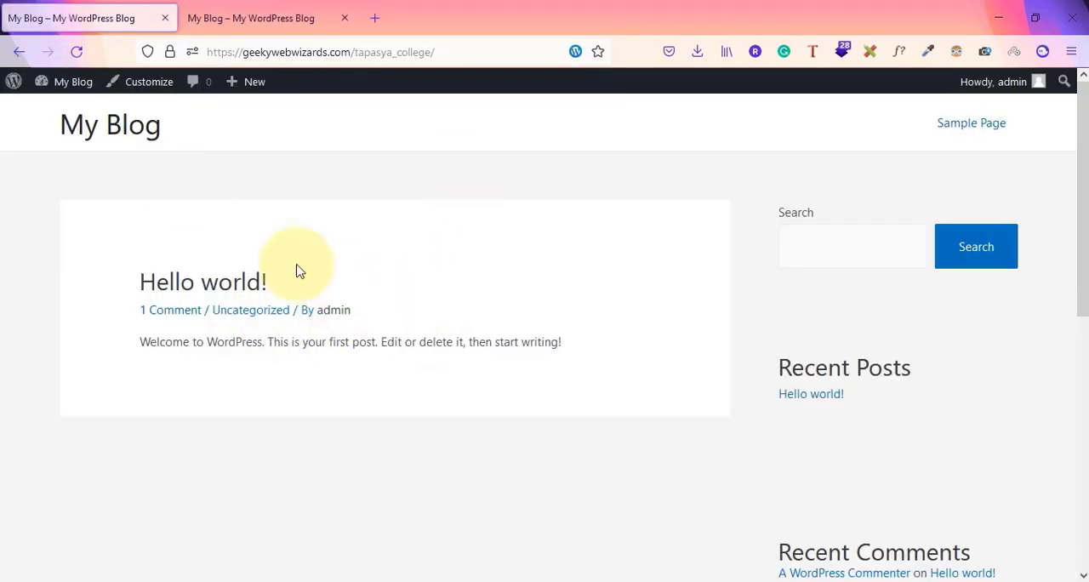
mouse_move(73, 81)
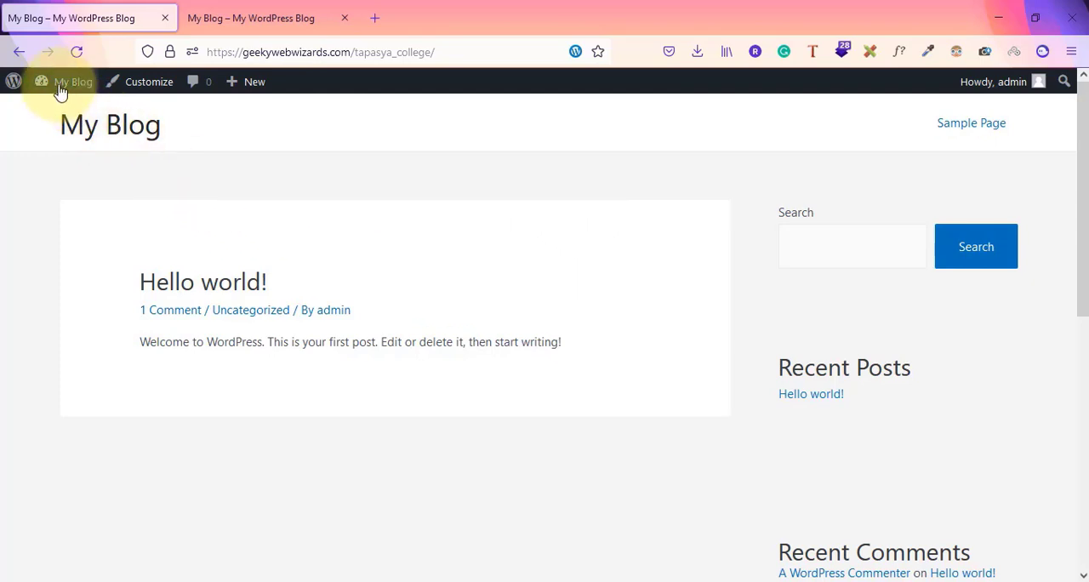
left_click(69, 113)
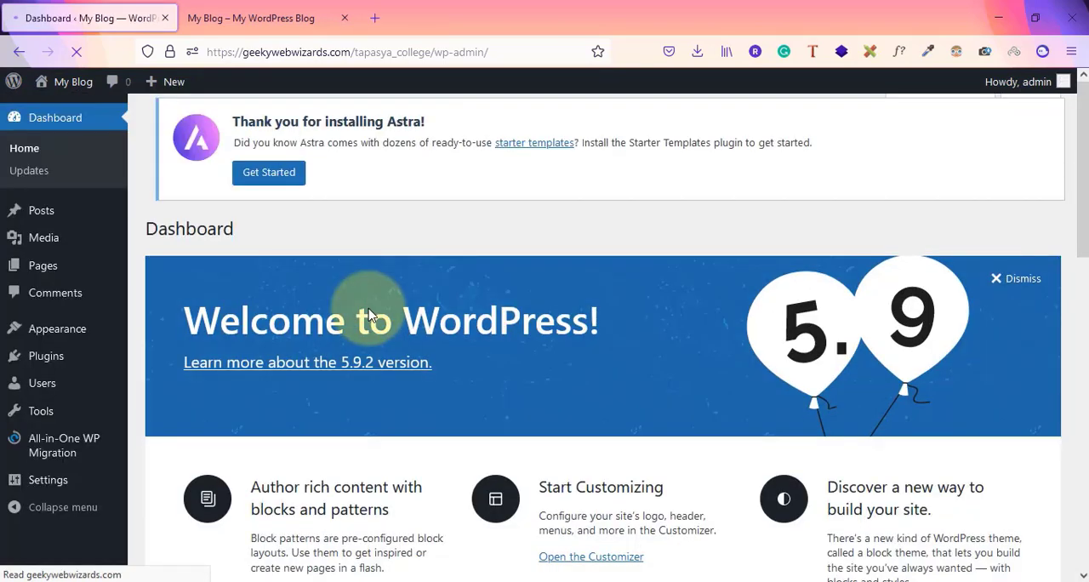
Search the plugin directory for migrate guru, and install and activate the Migrate Guru plugin on the tapasya_college site
mouse_move(26, 355)
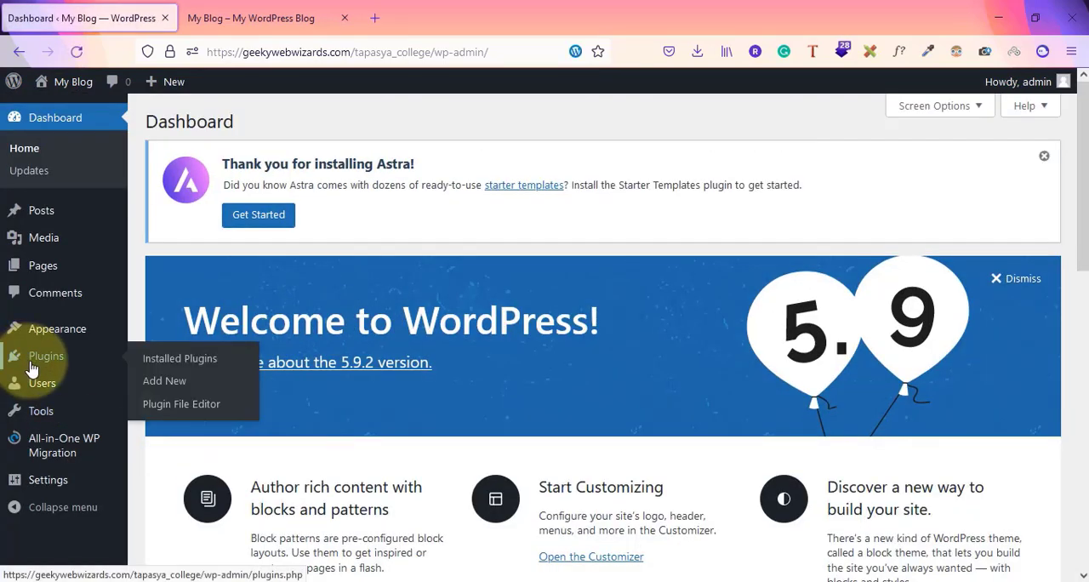
left_click(166, 381)
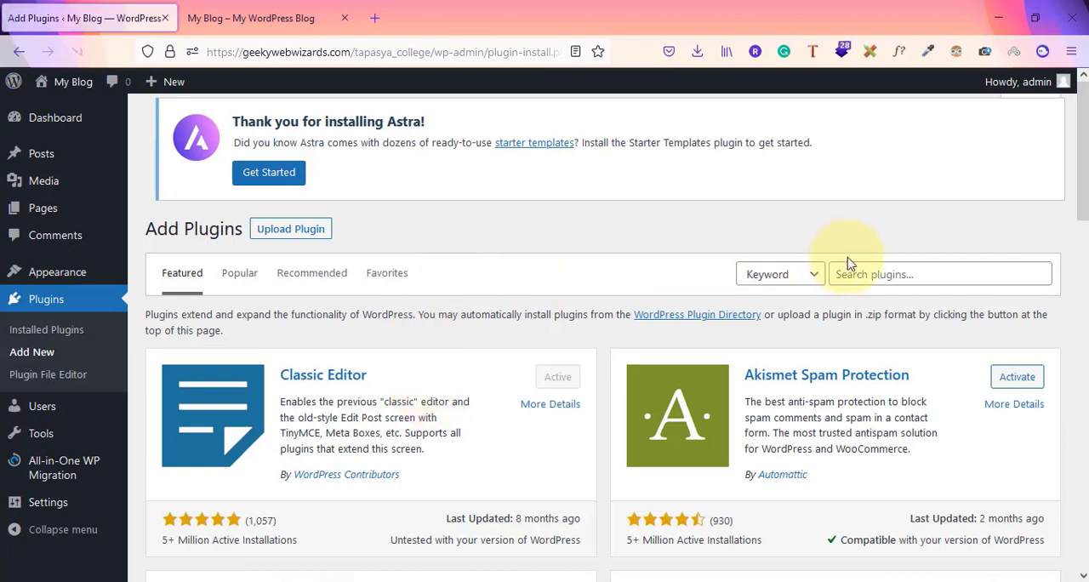
left_click(871, 275)
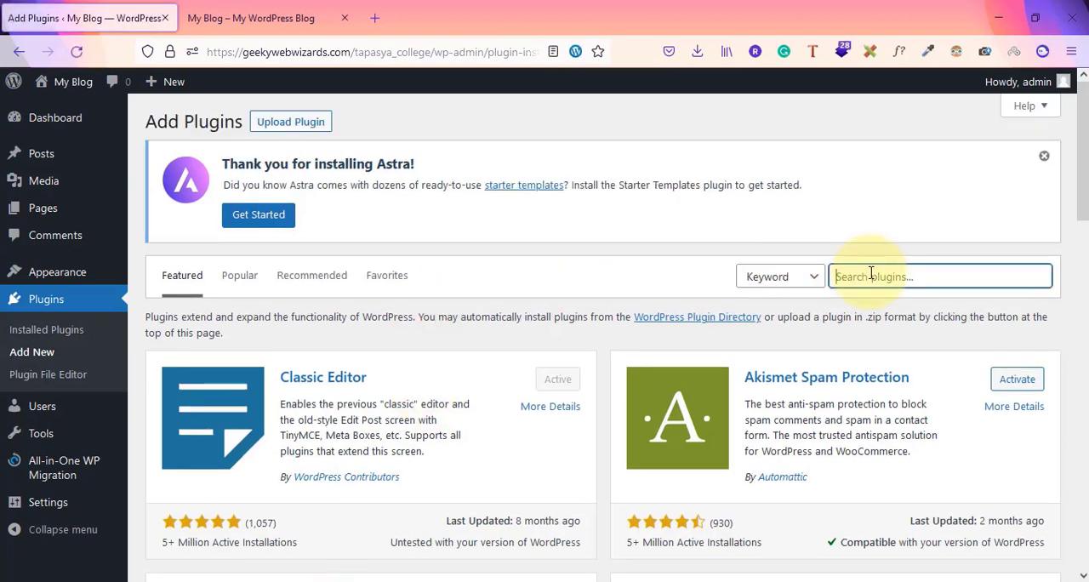
type("migrate guru")
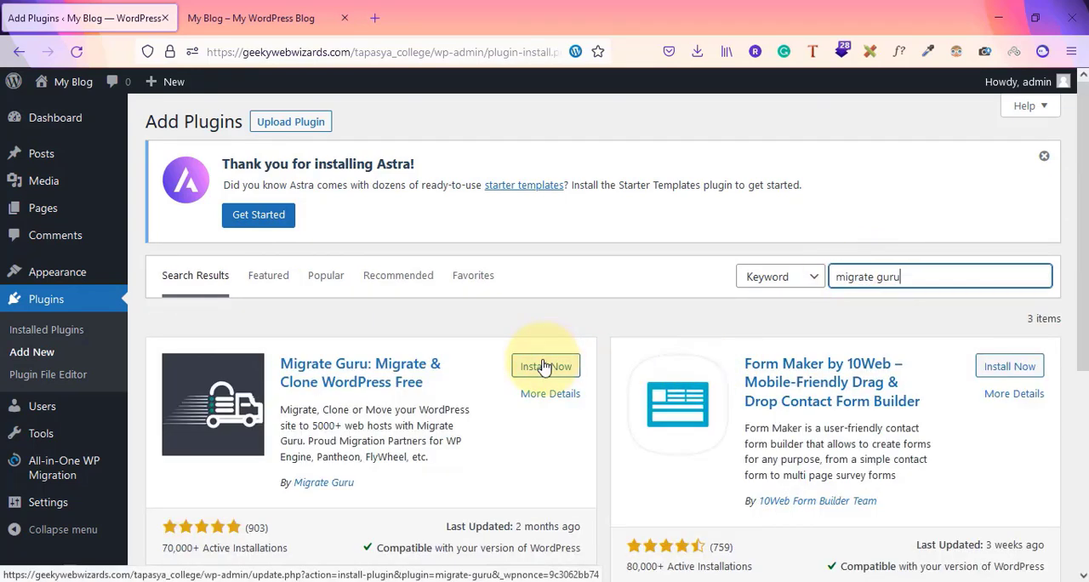
left_click(544, 366)
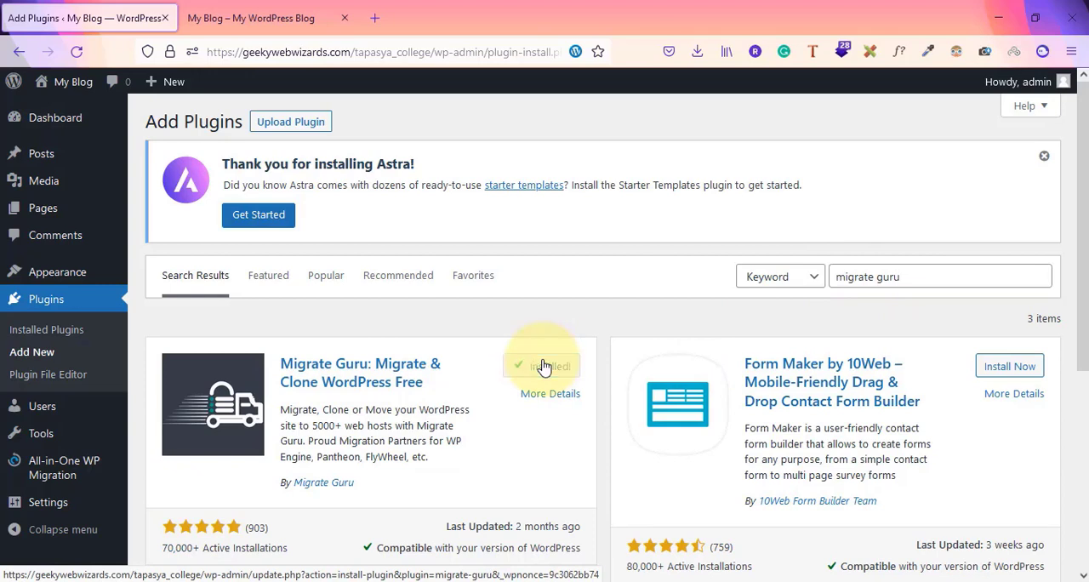
left_click(544, 366)
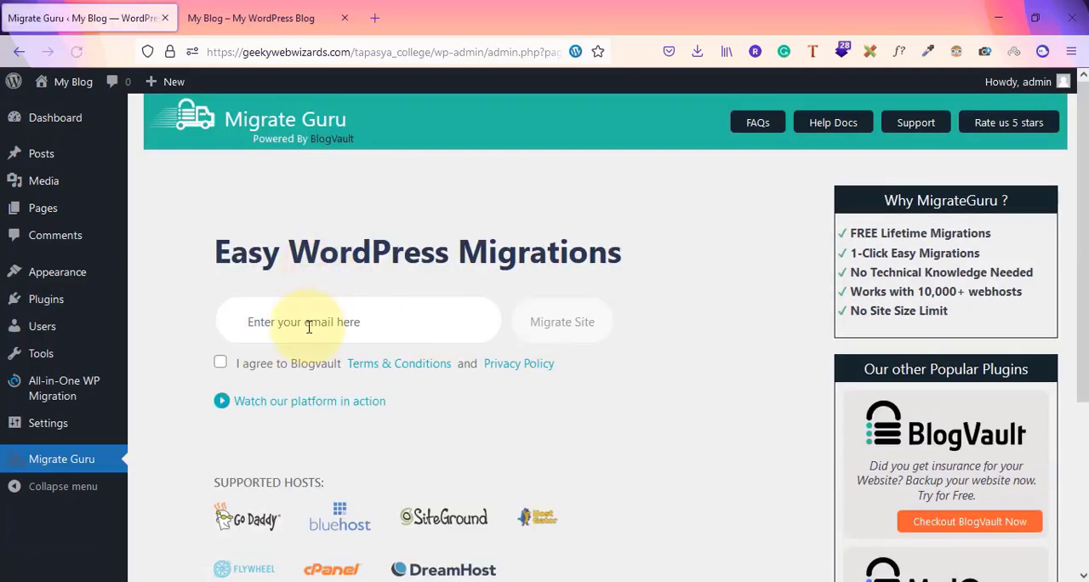
Enter the account e-mail in Migrate Guru, agree to the Blogvault terms and privacy policy, and start the site migration
left_click(309, 330)
type("ra")
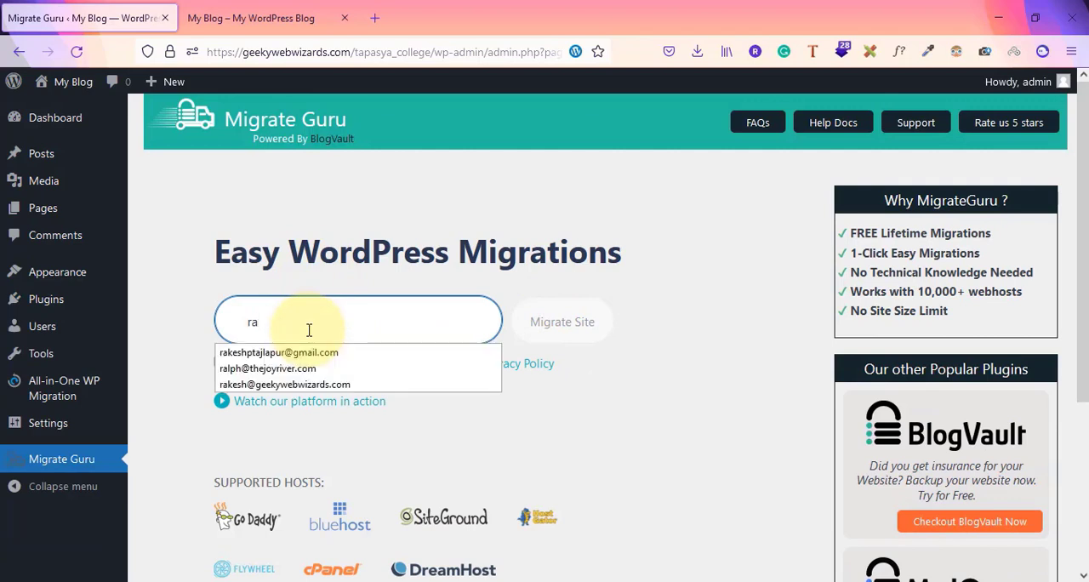
left_click(285, 352)
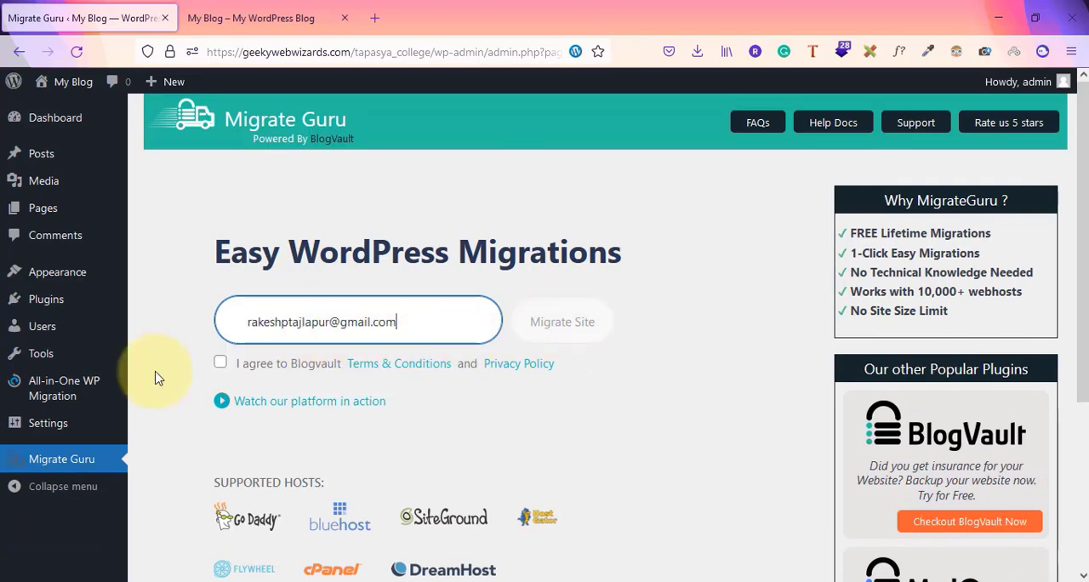
left_click(223, 363)
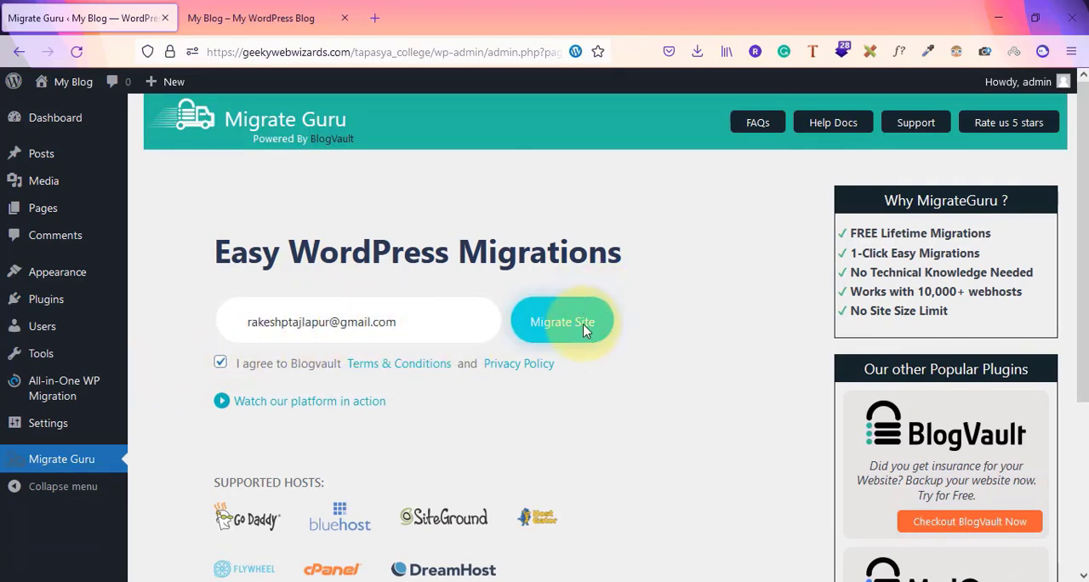
left_click(583, 328)
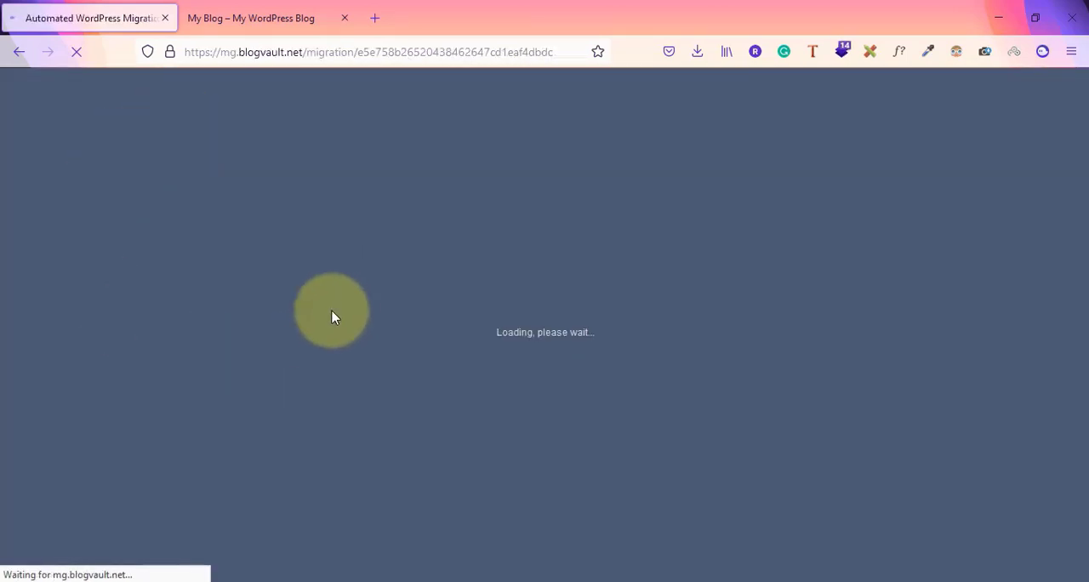
scroll(409, 323, "down", 2)
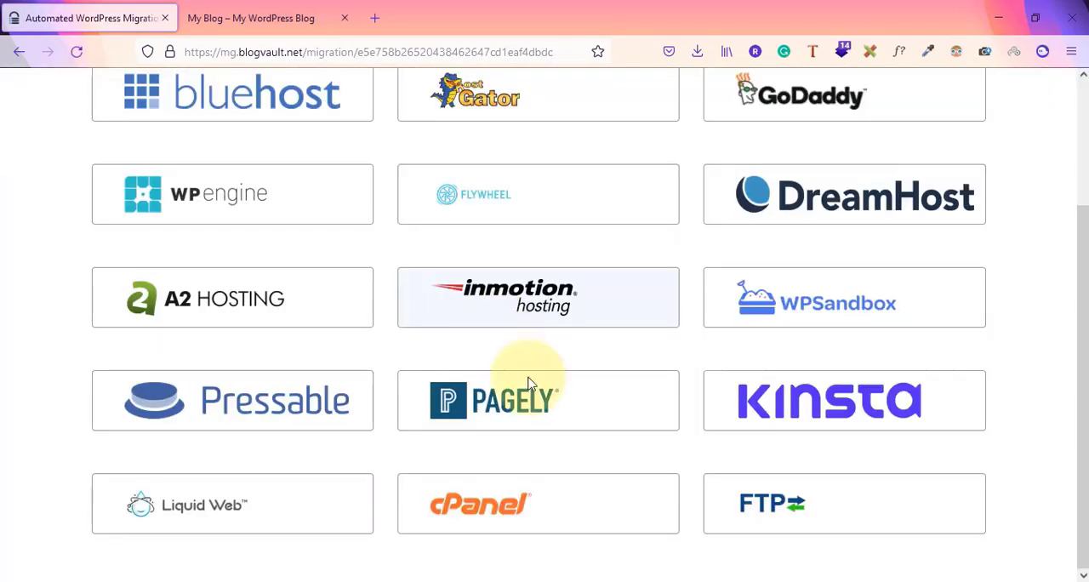
left_click(481, 515)
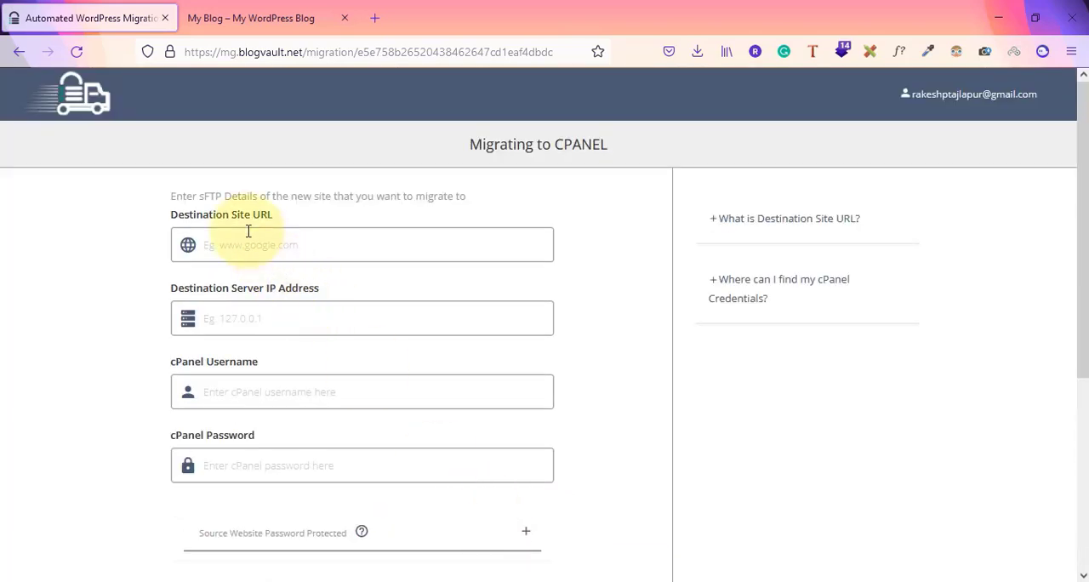
left_click(284, 234)
left_click(255, 18)
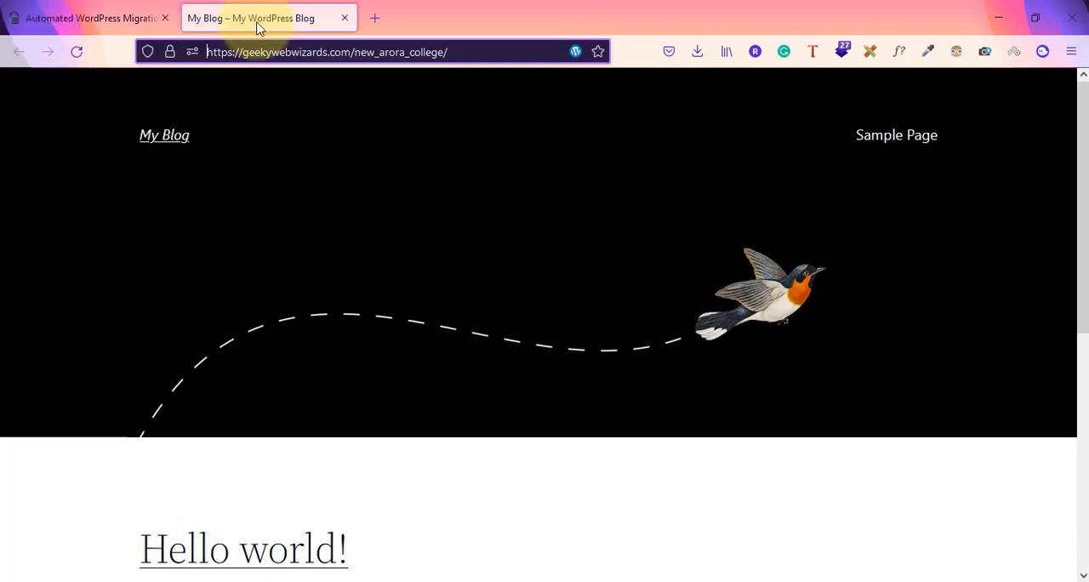
left_click(496, 52)
key("ctrl+c")
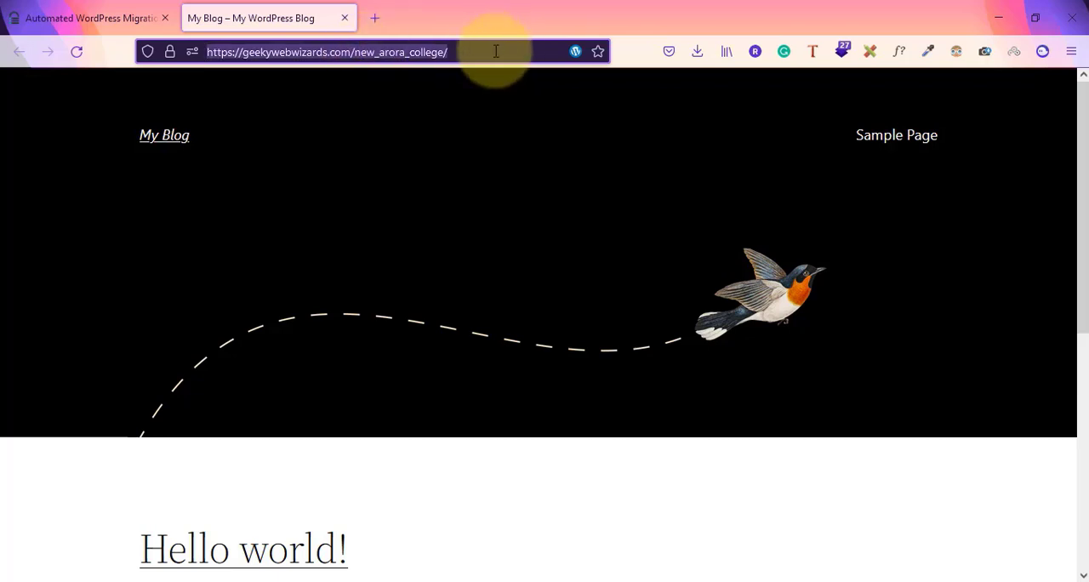
left_click(136, 18)
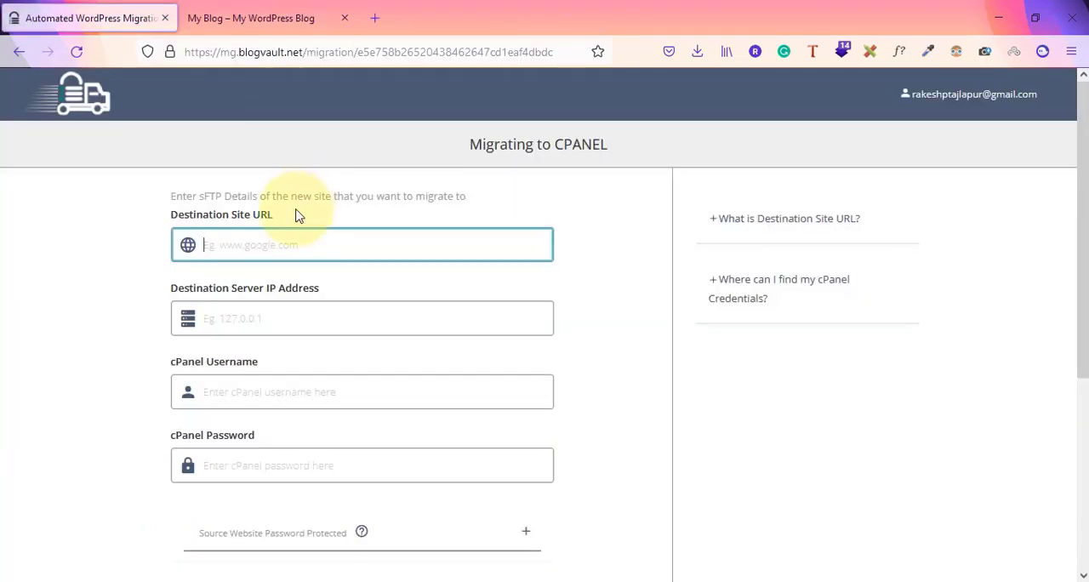
key("ctrl+v")
Check the Notepad notes for the required destination URL, server IP and cPanel credentials, and return to the migration form
left_click(282, 314)
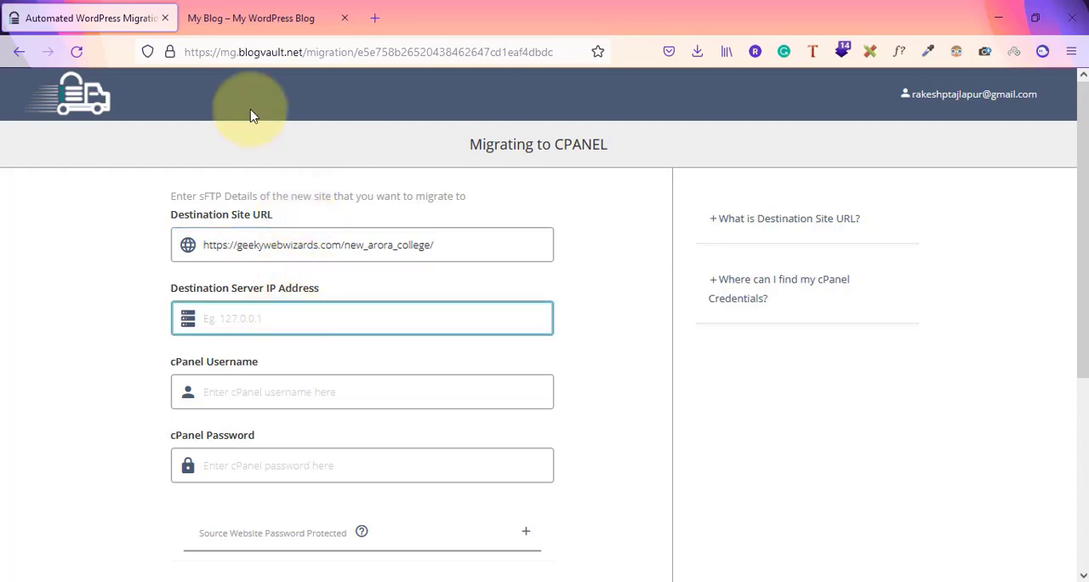
key("alt+Tab")
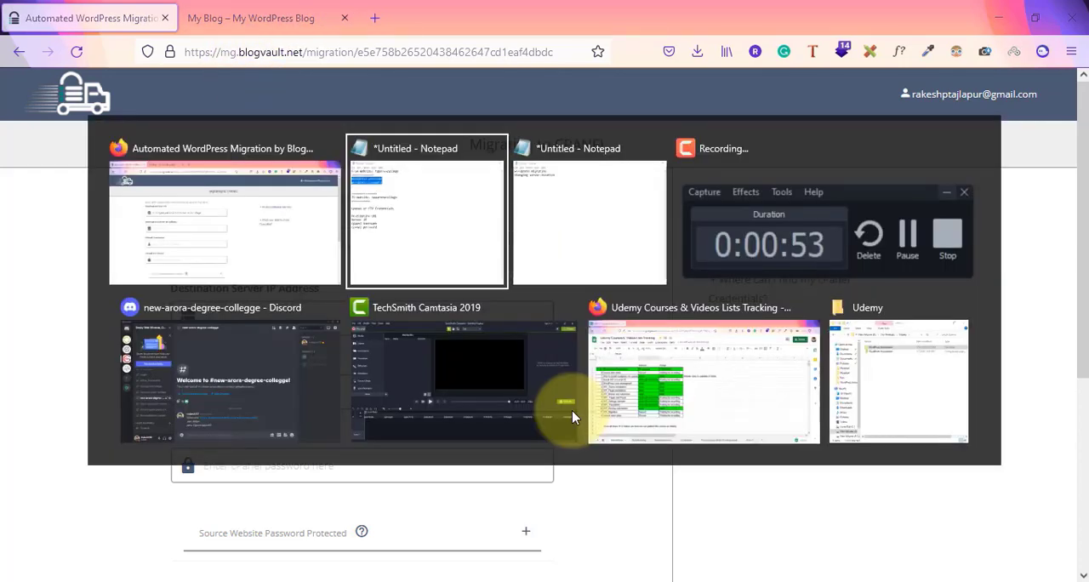
key("Tab")
key("alt+Tab")
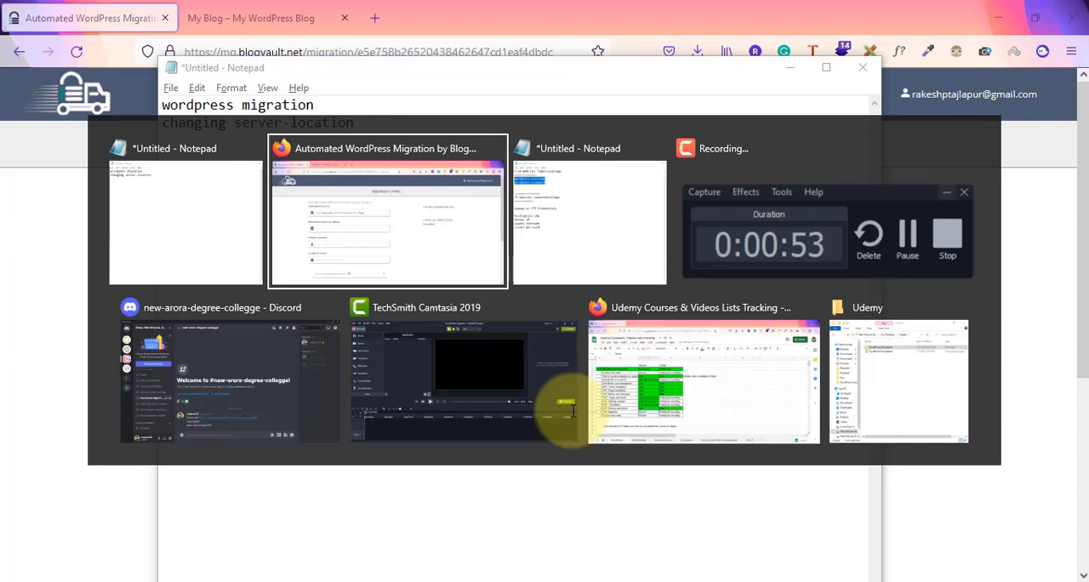
key("Tab")
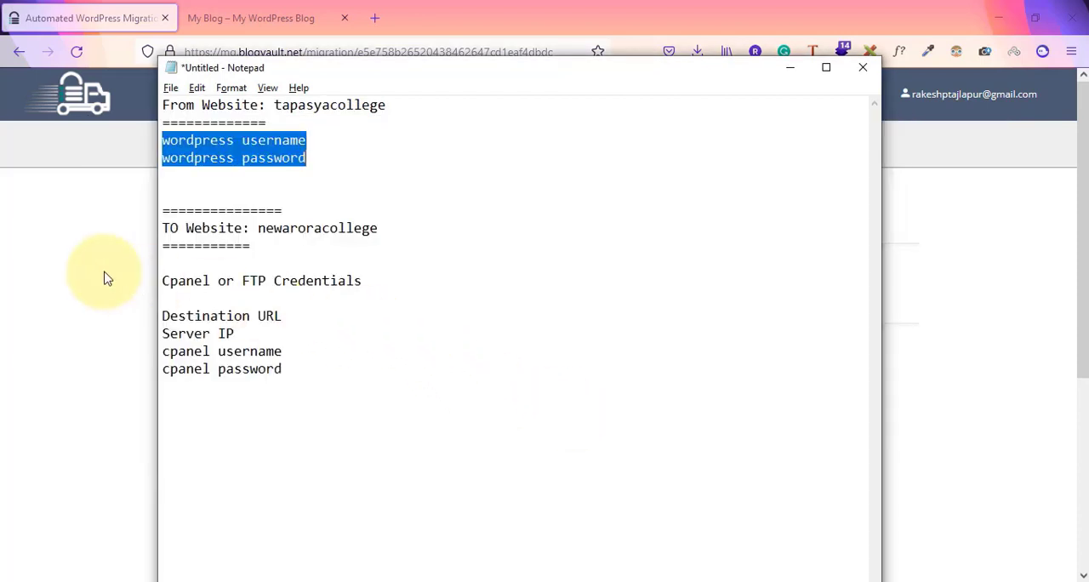
key("alt+Tab")
Enter the cPanel username and cPanel password in the migration form
left_click(254, 390)
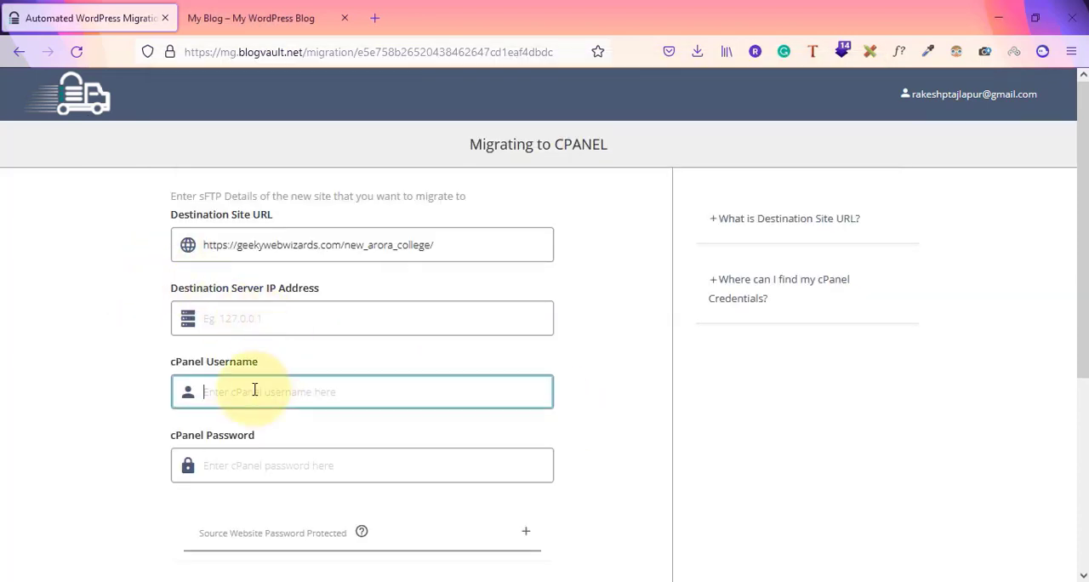
type("geekyuro")
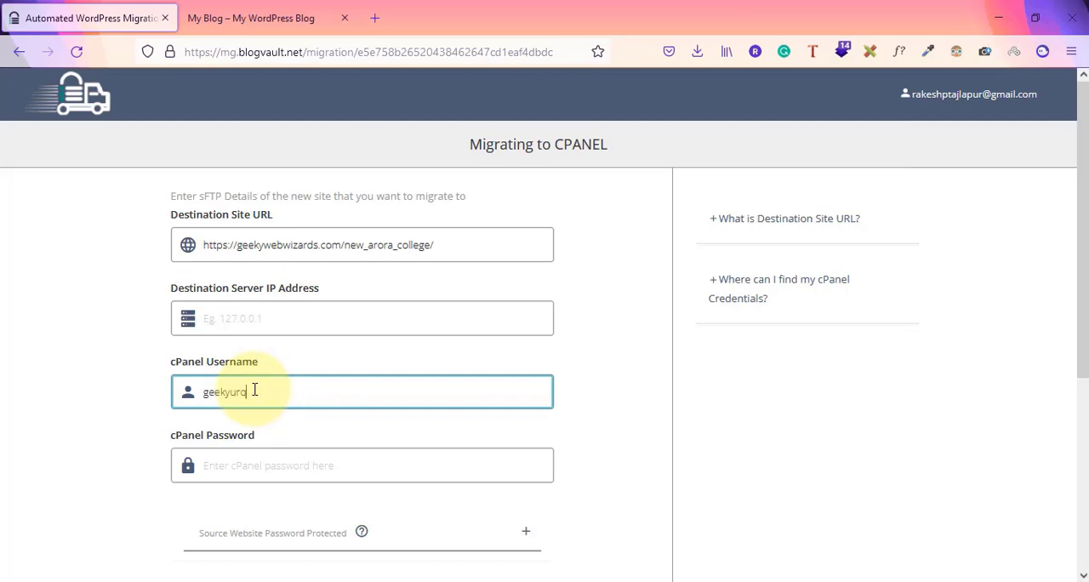
key("Tab")
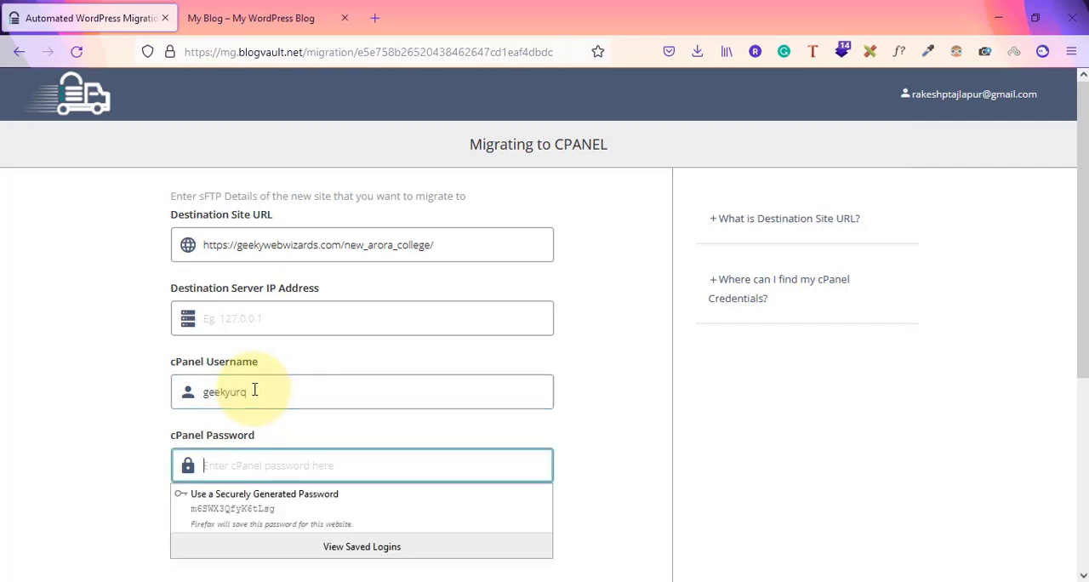
type("••")
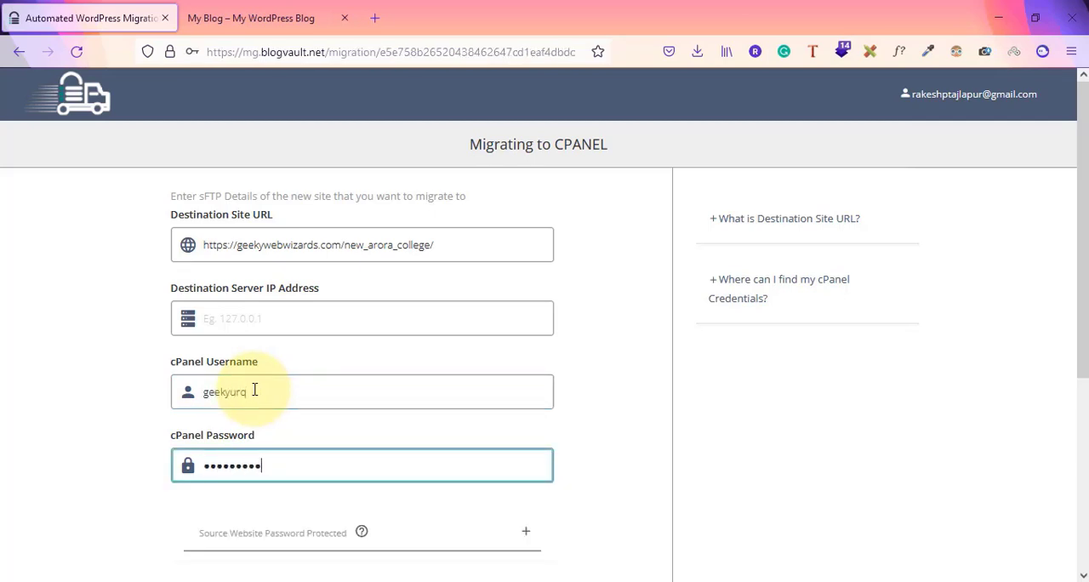
Open geekywebwizards.com/cpanel in place of the destination site and log in to the hosting account
left_click(267, 321)
left_click(255, 12)
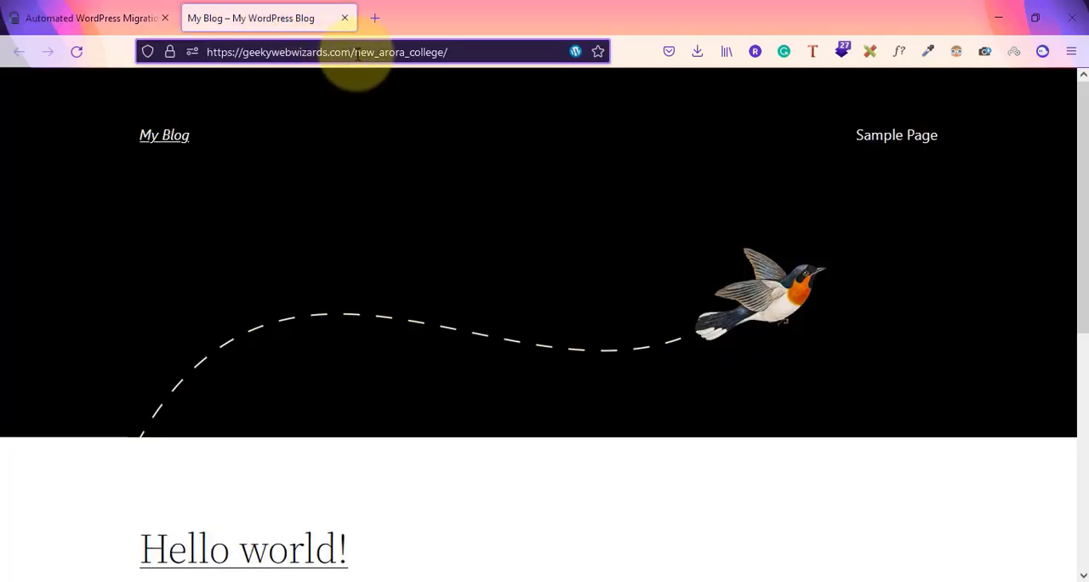
left_click_drag(356, 52, 583, 49)
key("BackSpace")
type("c")
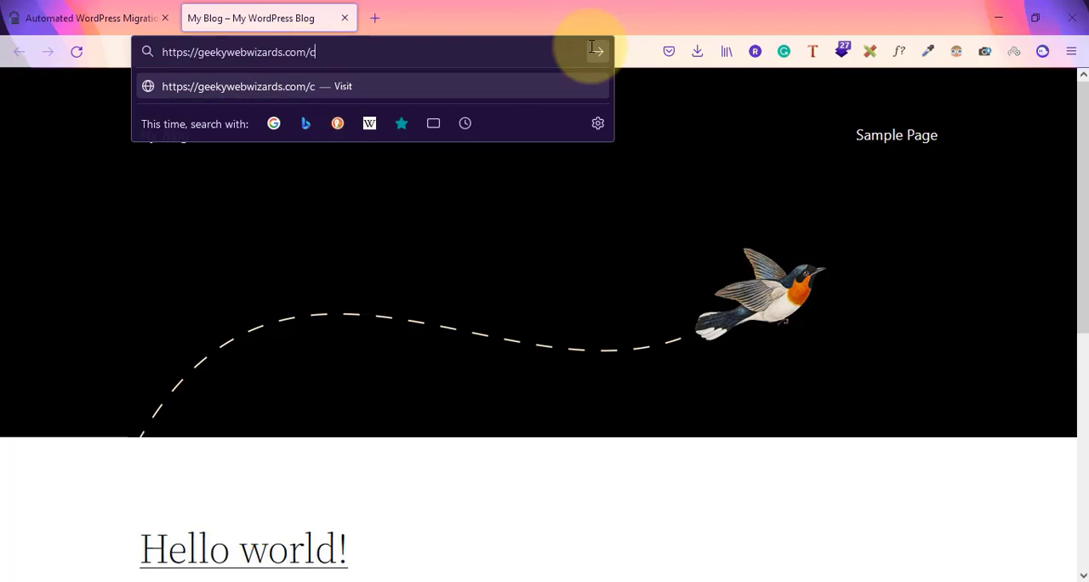
type("panel")
key("Return")
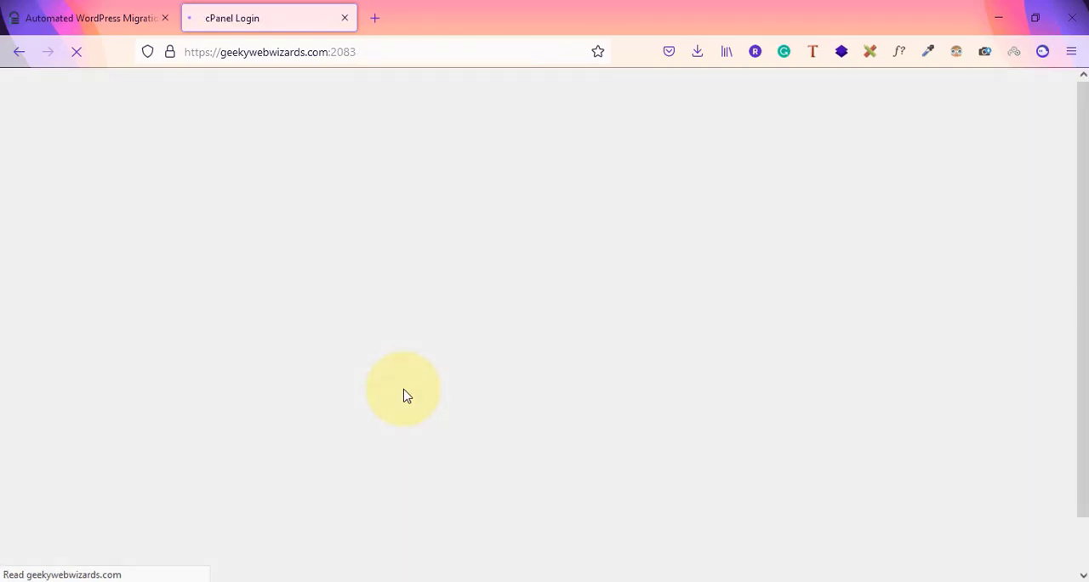
left_click(533, 302)
left_click(538, 411)
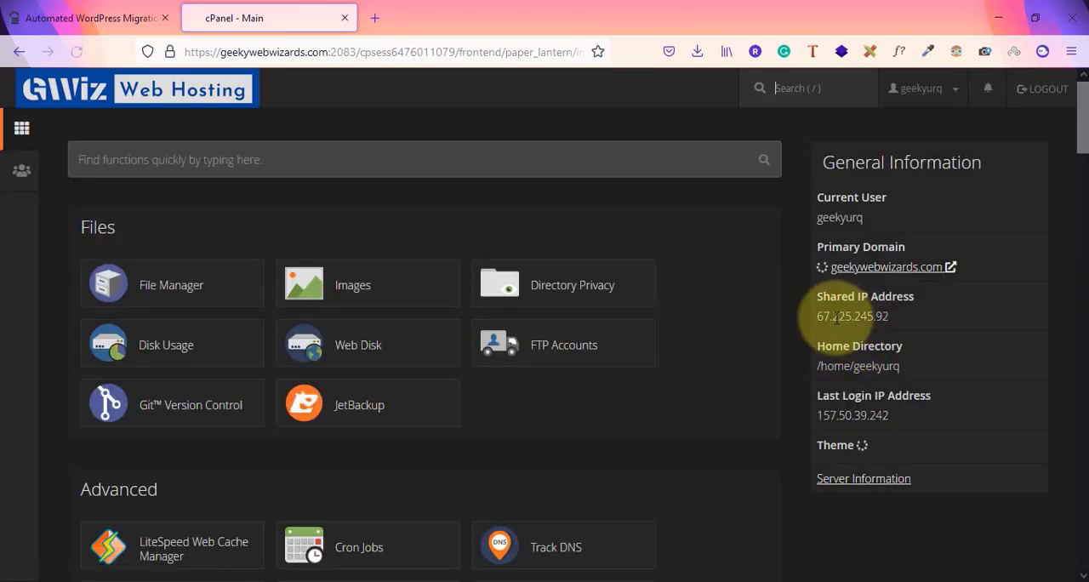
Copy the Shared IP Address 67.225.245.92 from cPanel into the Destination Server IP Address field, and close the cPanel page
left_click_drag(789, 315, 898, 321)
key("ctrl+c")
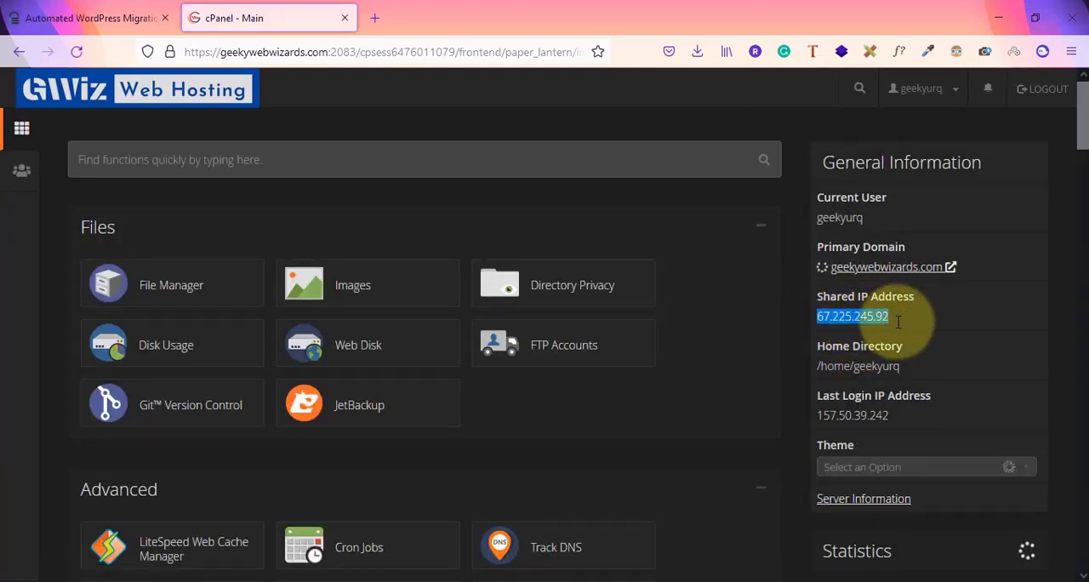
left_click(106, 7)
key("ctrl+v")
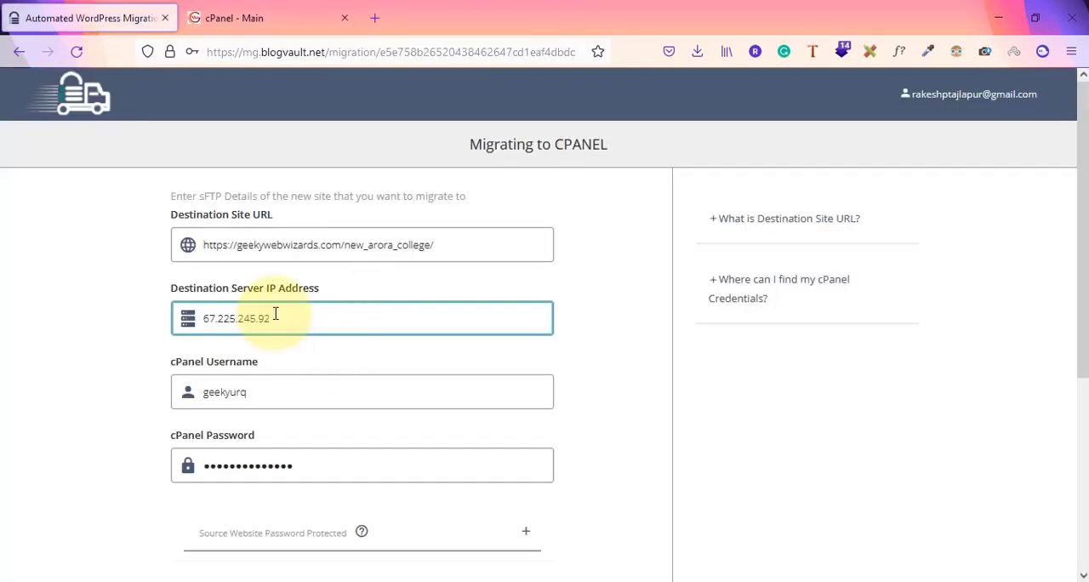
left_click(344, 18)
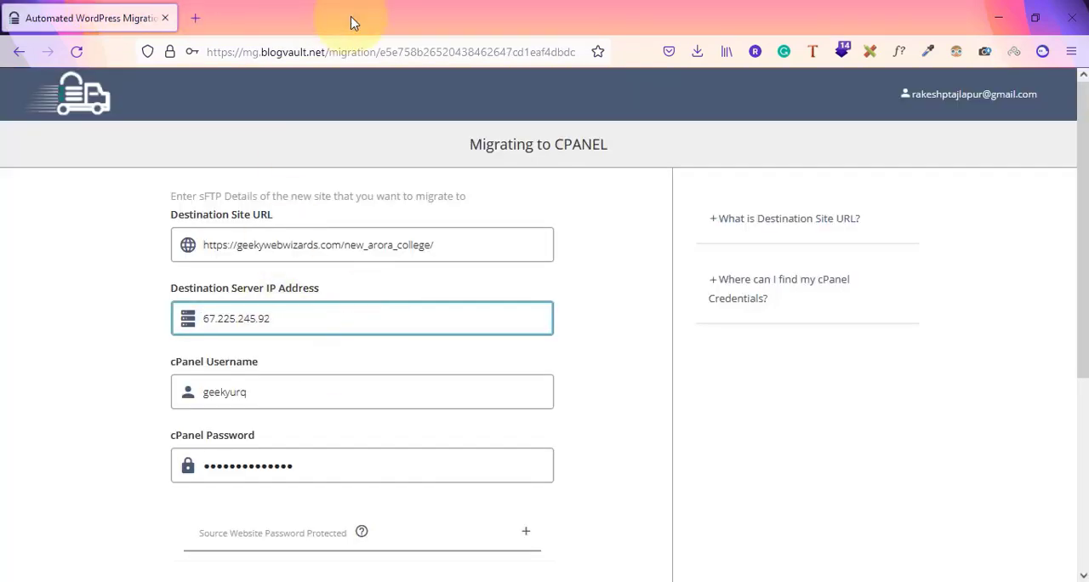
Open the entered destination URL in a separate tab to check the site, and return to review the migration form
left_click(309, 249)
triple_click(309, 249)
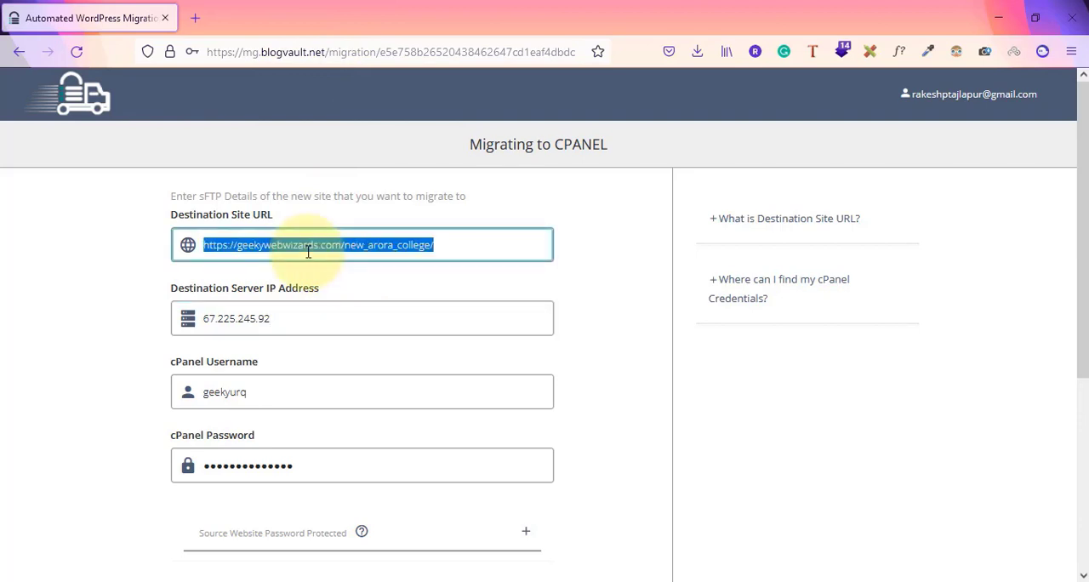
double_click(309, 249)
triple_click(308, 249)
key("ctrl+c")
left_click(195, 18)
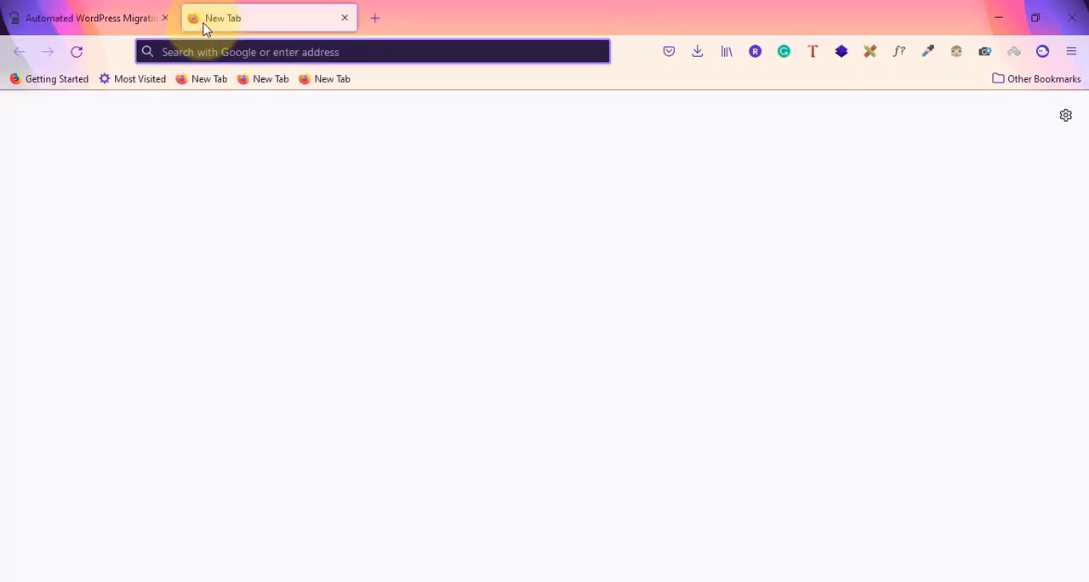
key("ctrl+v")
key("Return")
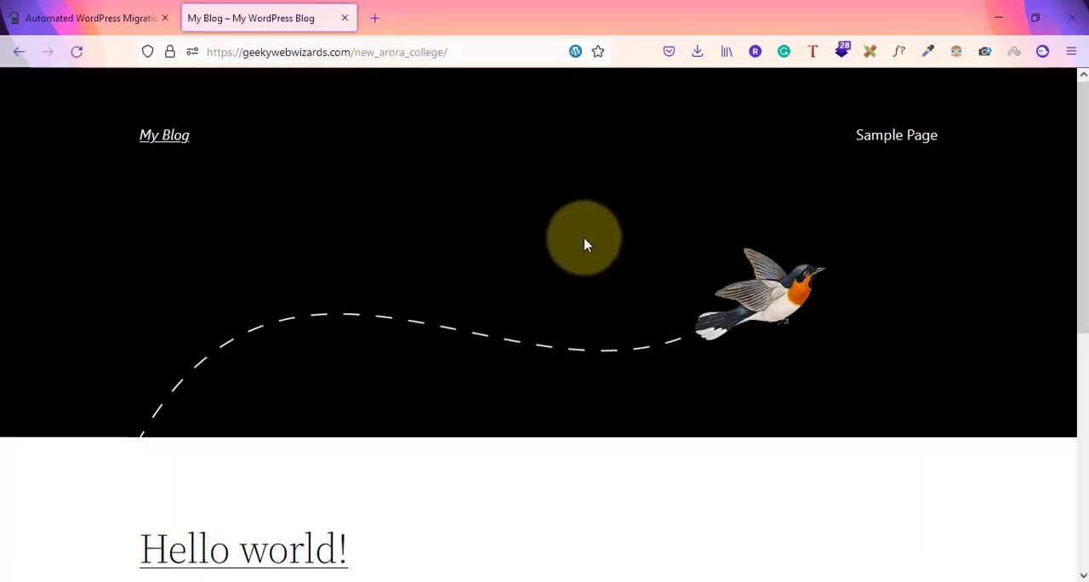
left_click(109, 7)
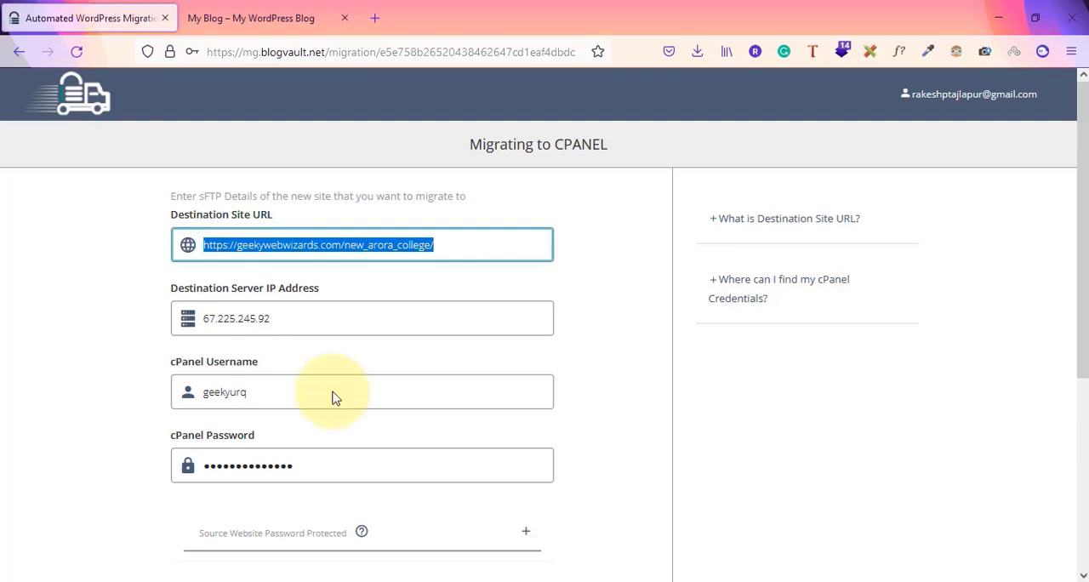
scroll(333, 397, "down", 1)
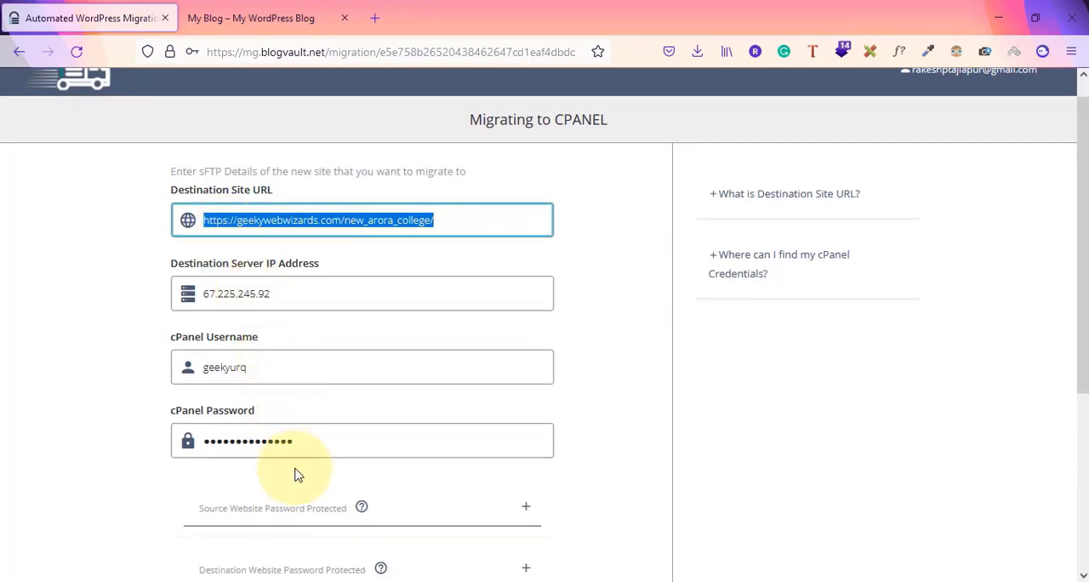
Start the migration with the entered cPanel details, and check the destination site's page before returning to the migration progress
scroll(312, 454, "down", 3)
left_click(445, 545)
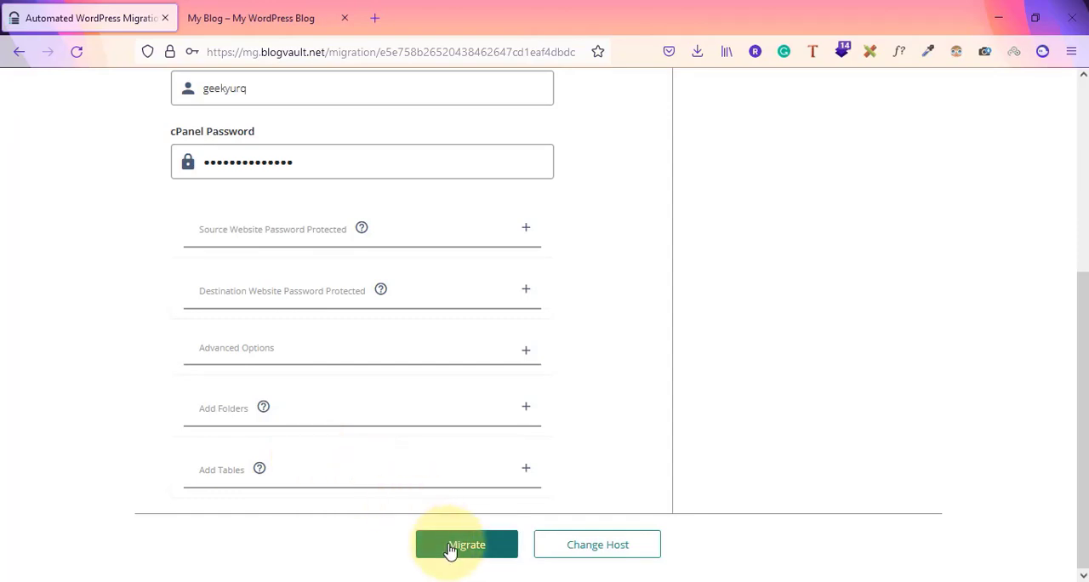
left_click(251, 10)
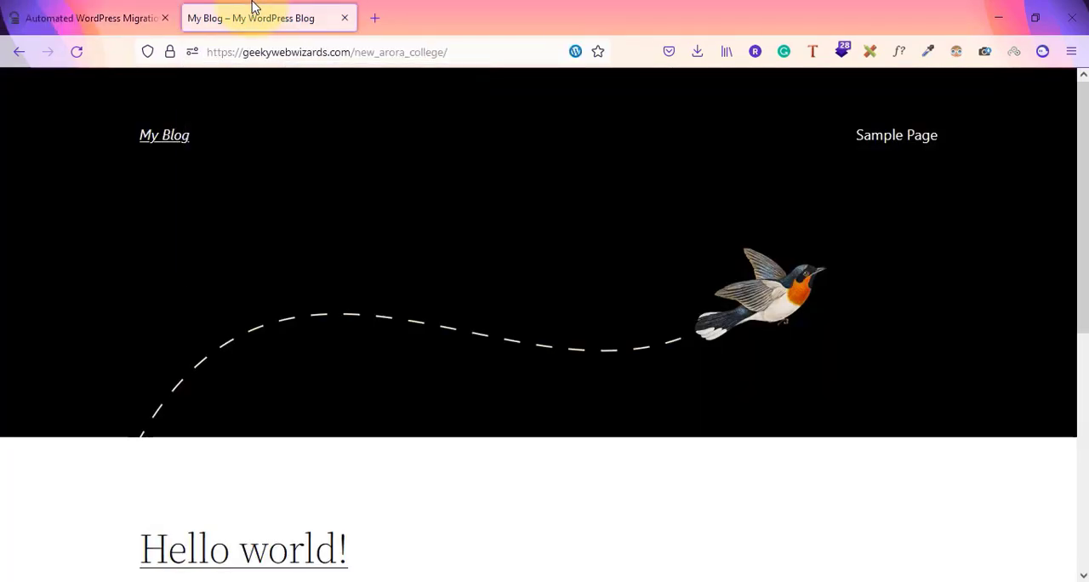
left_click(107, 17)
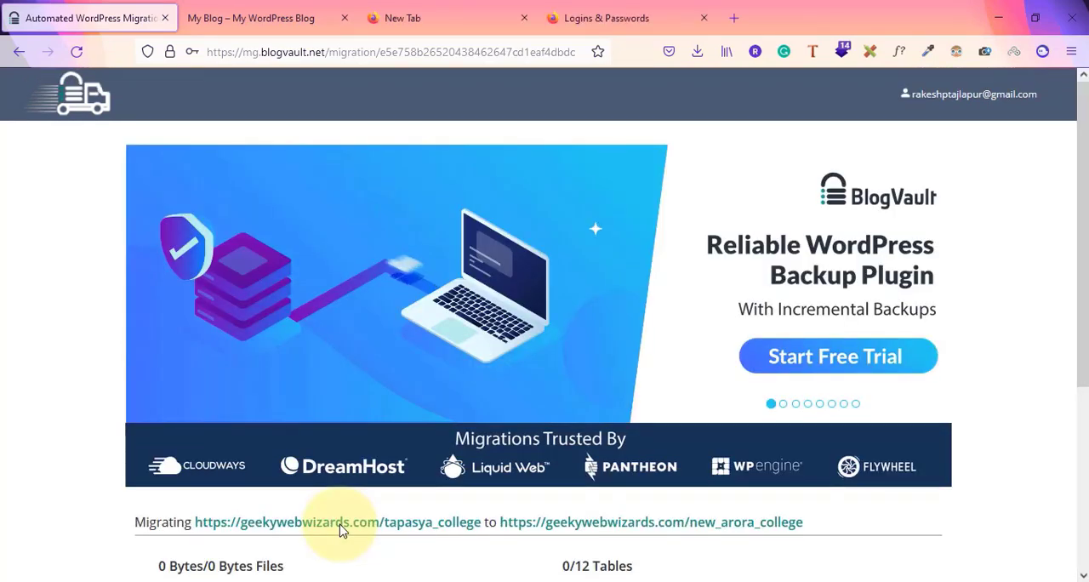
Examine the migration's source and destination URLs and its file, table and site progress, briefly consulting the requirements list in Notepad
scroll(340, 530, "down", 3)
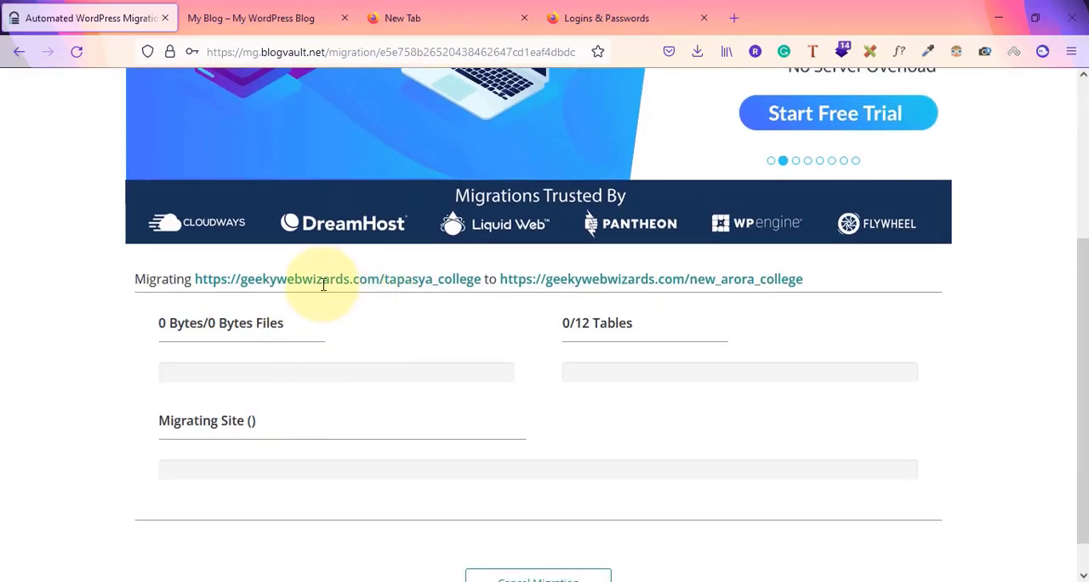
left_click_drag(195, 281, 853, 286)
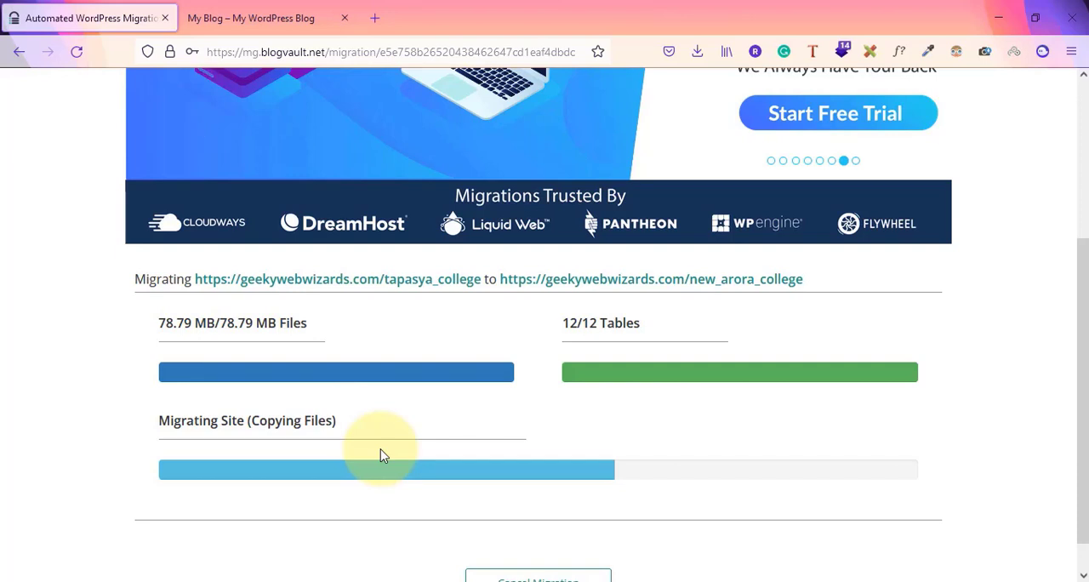
key("alt+Tab")
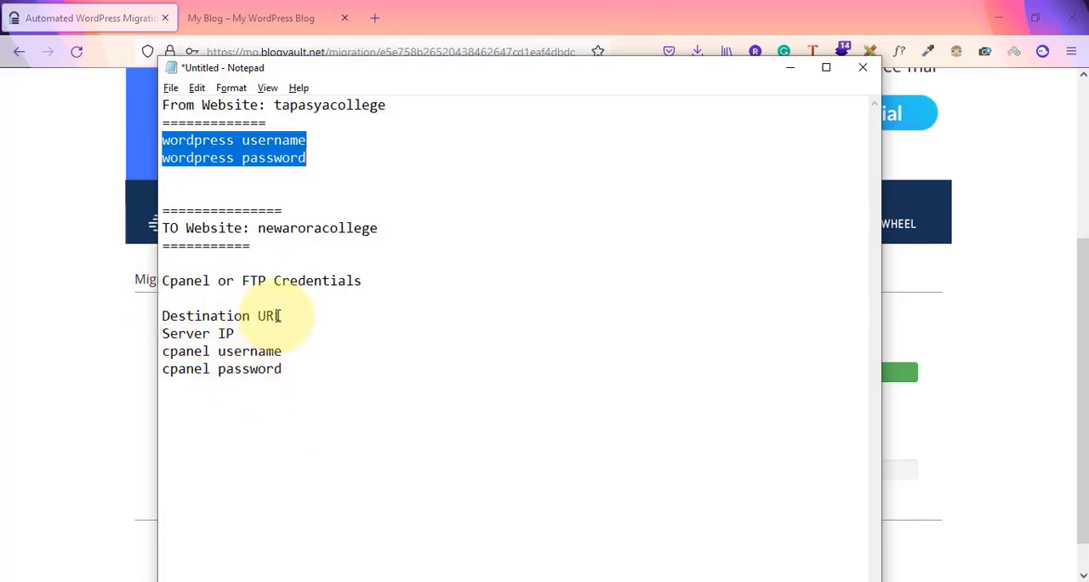
left_click(96, 360)
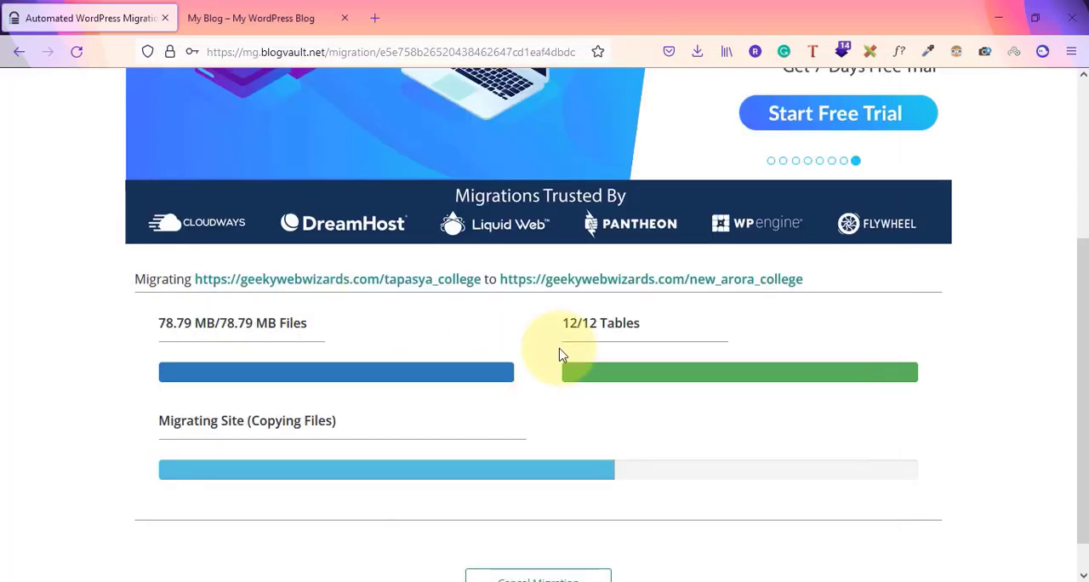
scroll(561, 413, "up", 3)
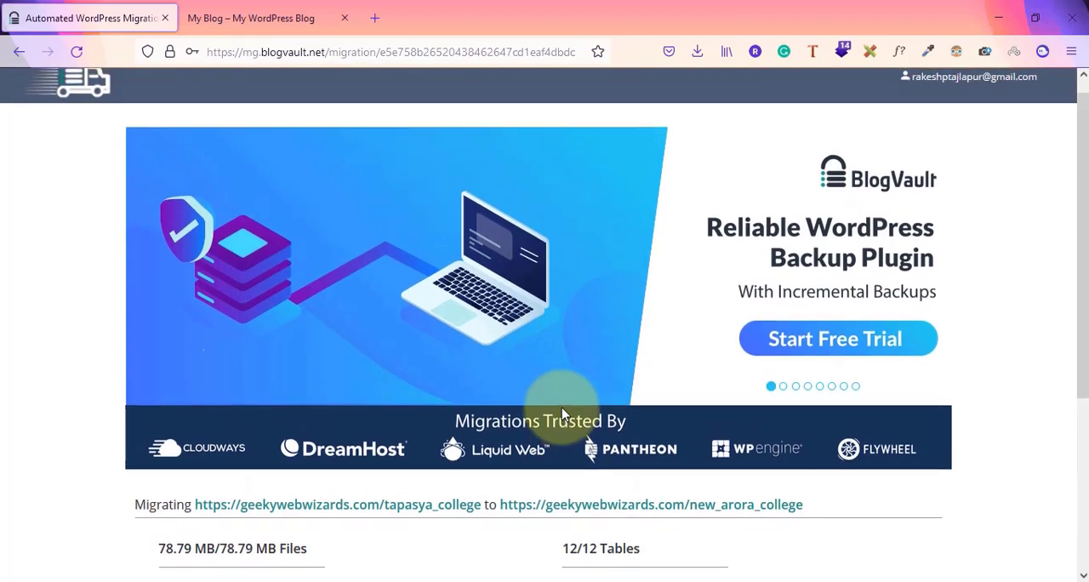
scroll(561, 413, "down", 3)
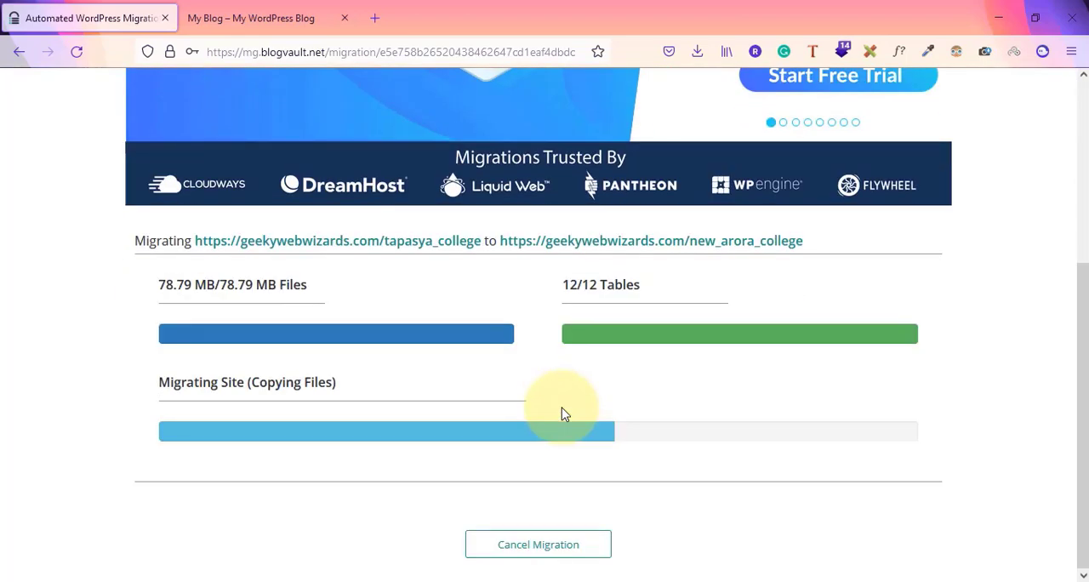
Check the destination page, review the finished migration's source and destination URLs, and open the migrated site new_arora_college
left_click(248, 18)
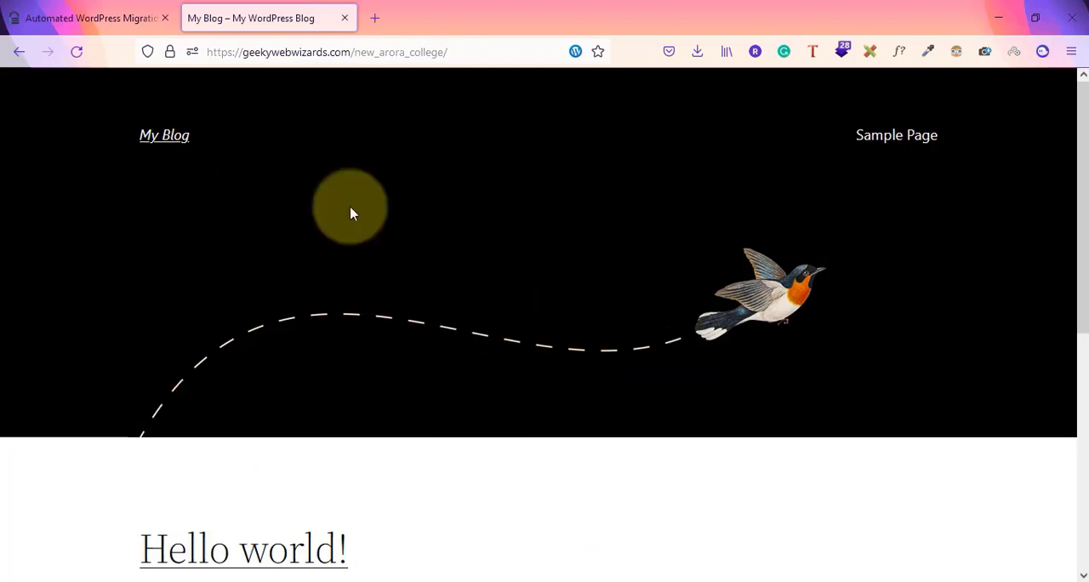
left_click(28, 6)
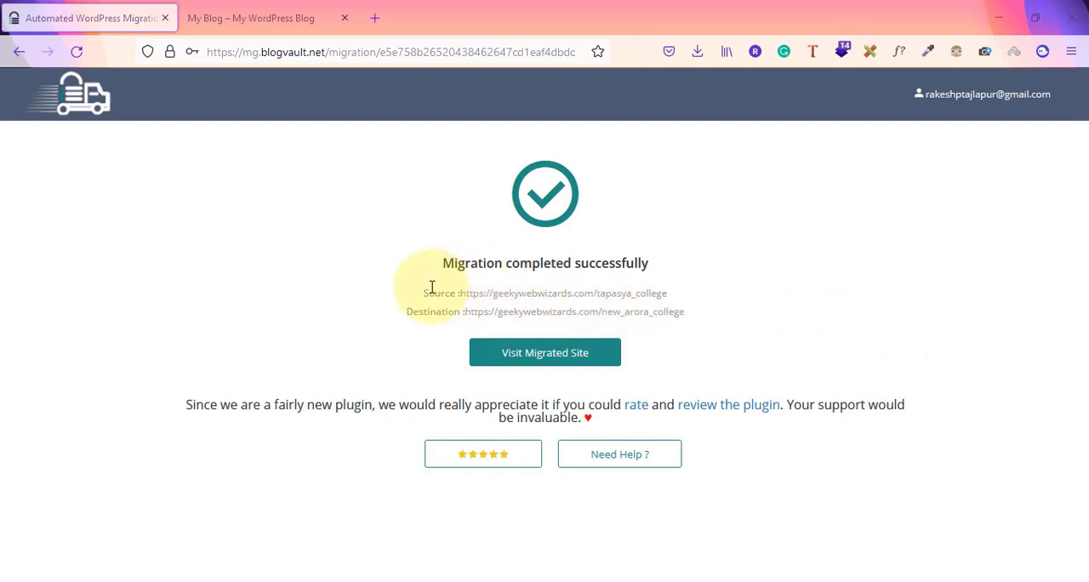
left_click_drag(431, 293, 666, 292)
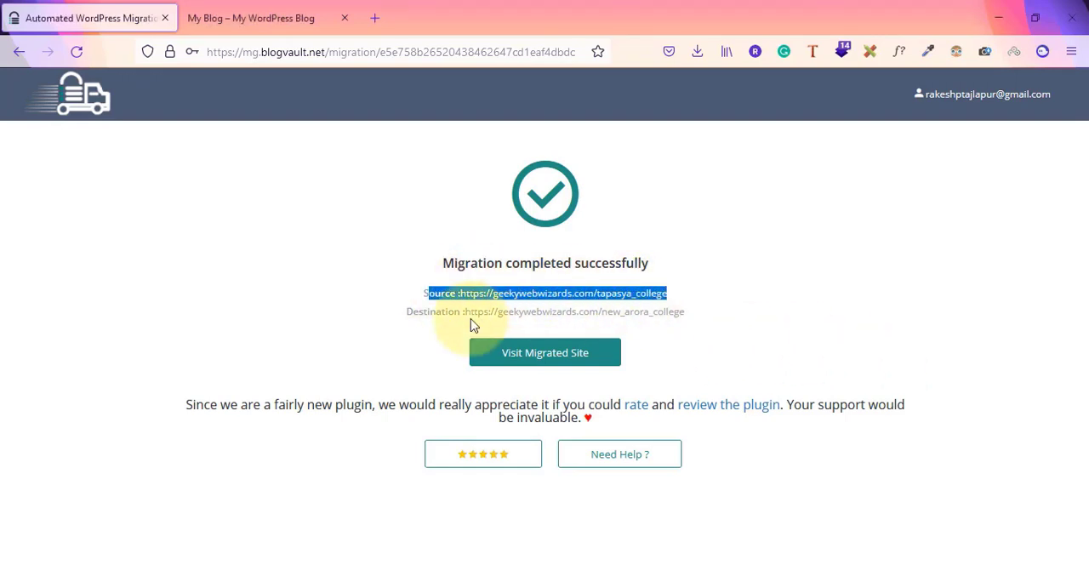
left_click_drag(468, 315, 695, 315)
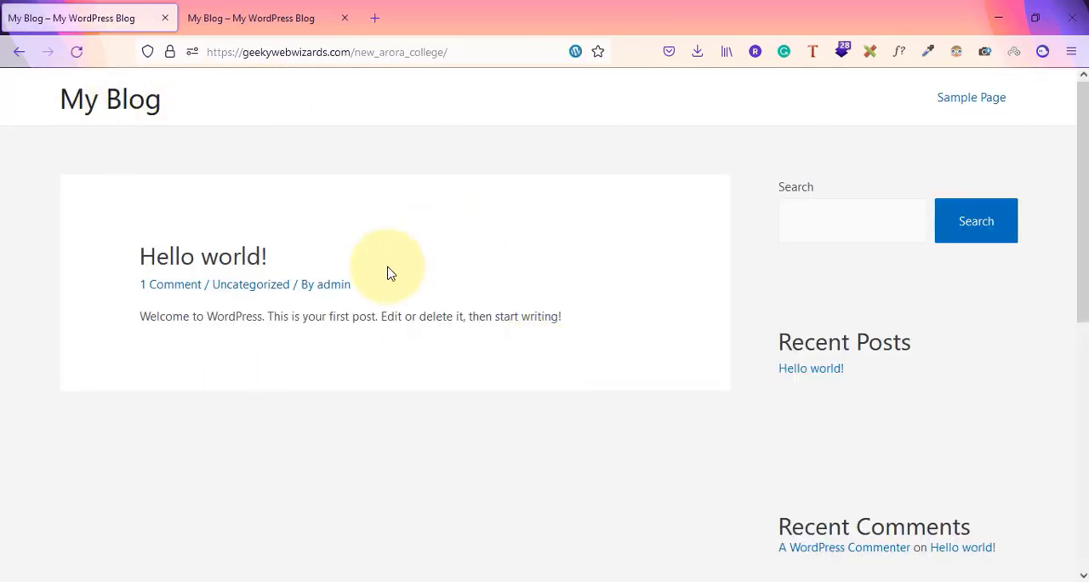
left_click_drag(361, 52, 463, 57)
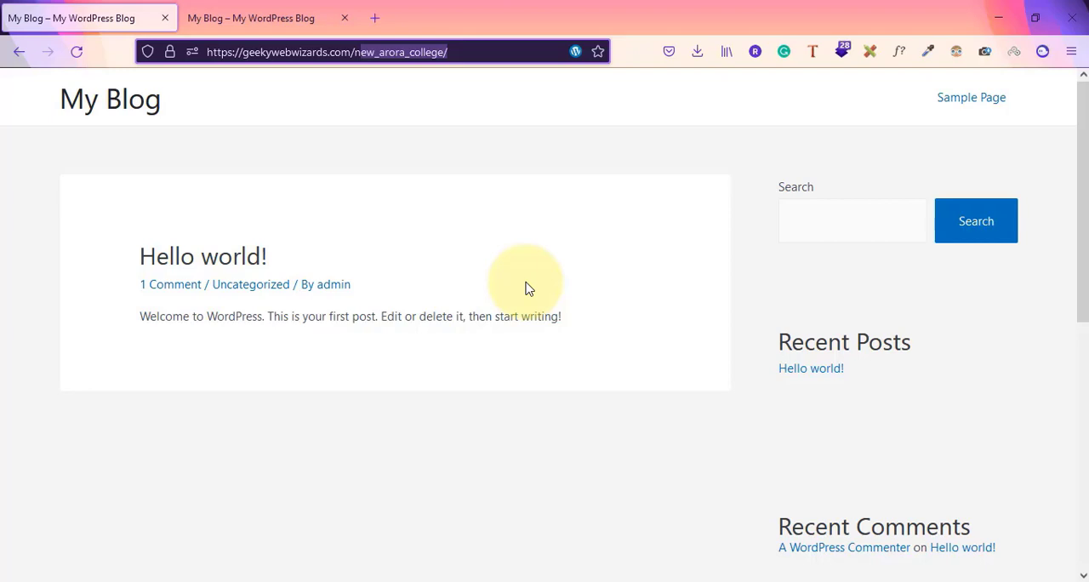
Switch to the Notepad notes to review the source and destination requirements for migrating, and return to the migrated site in the browser
key("alt+Tab")
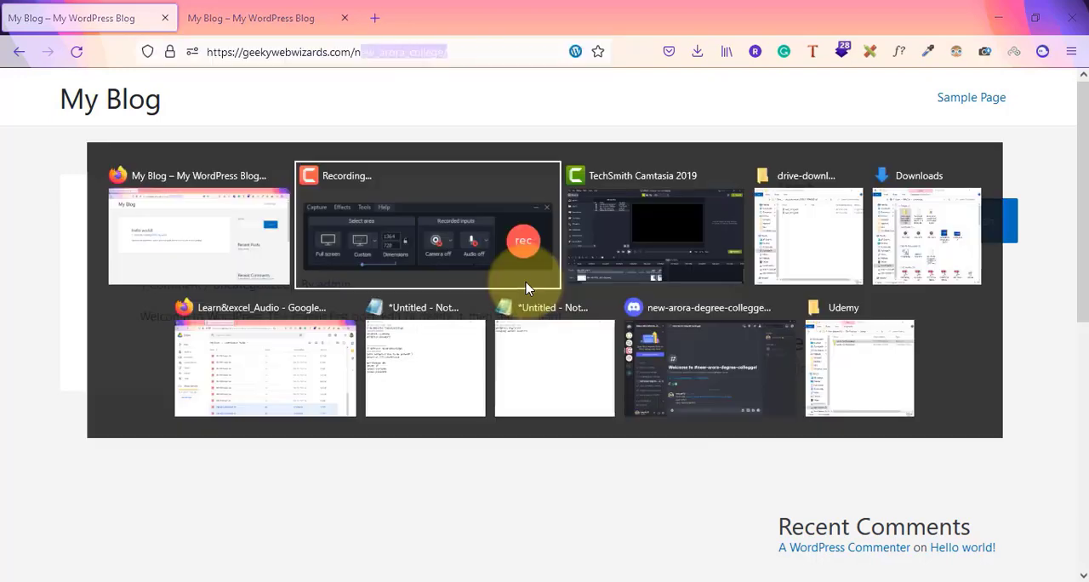
key("alt+Tab")
key("Down")
key("Left")
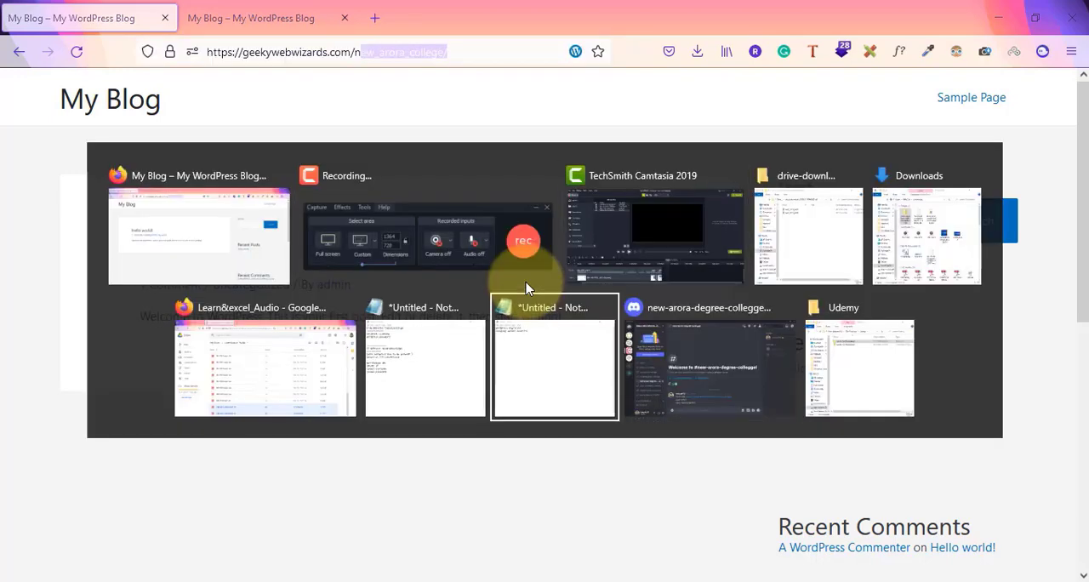
key("Left")
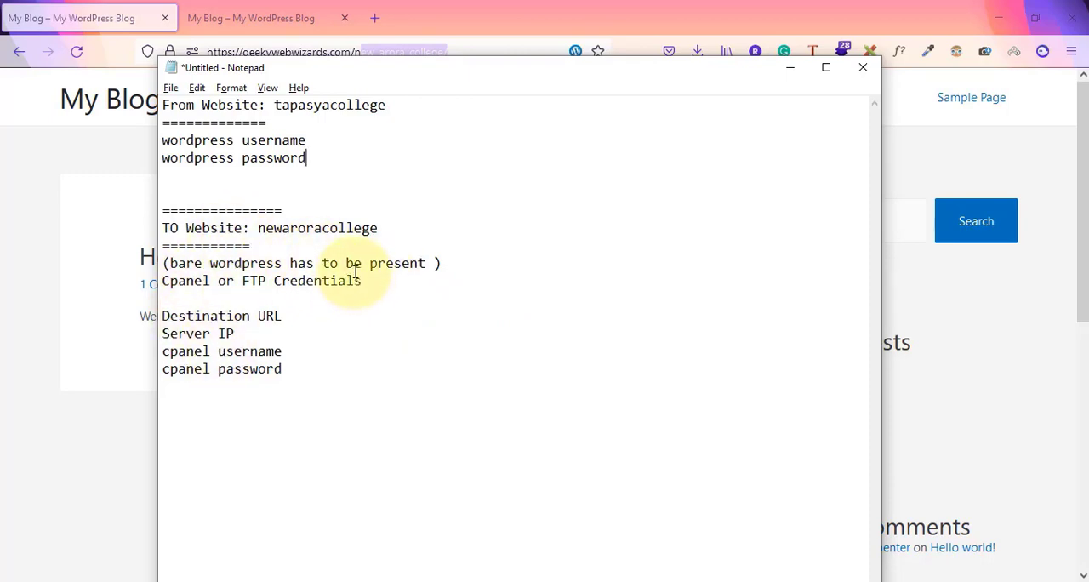
left_click(73, 223)
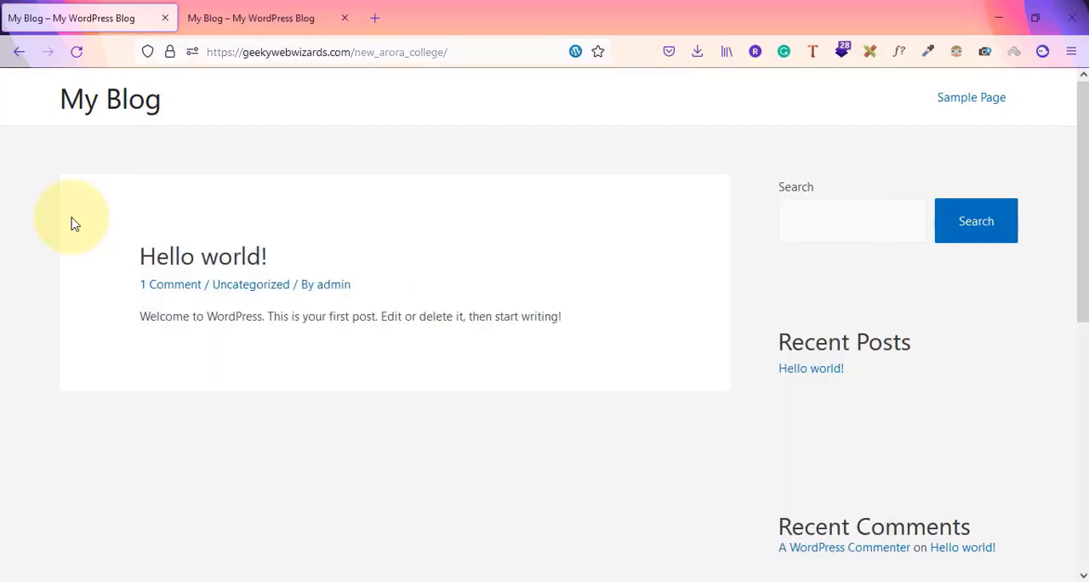